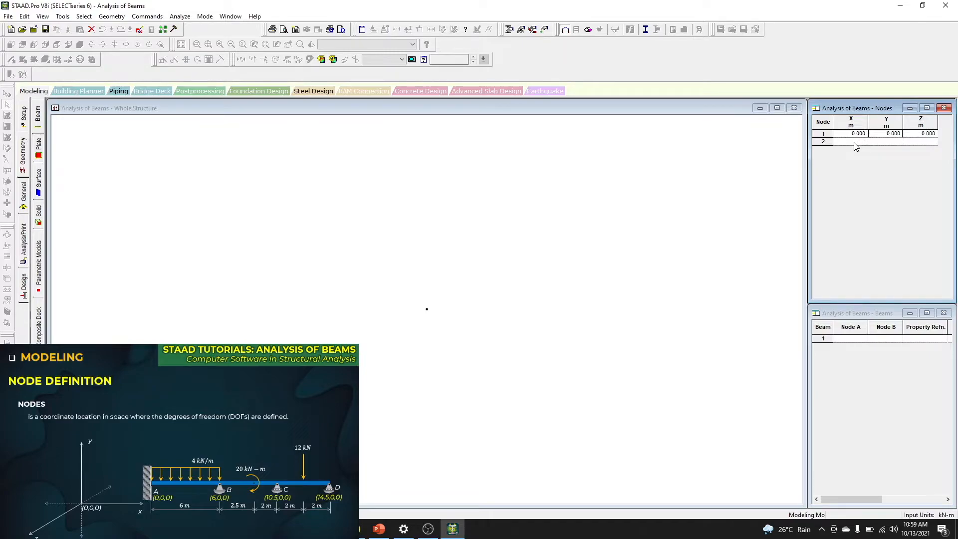
# Add node 2 to the nodes table with an X coordinate of 6 m.
pyautogui.click(854, 143)
pyautogui.write('6')
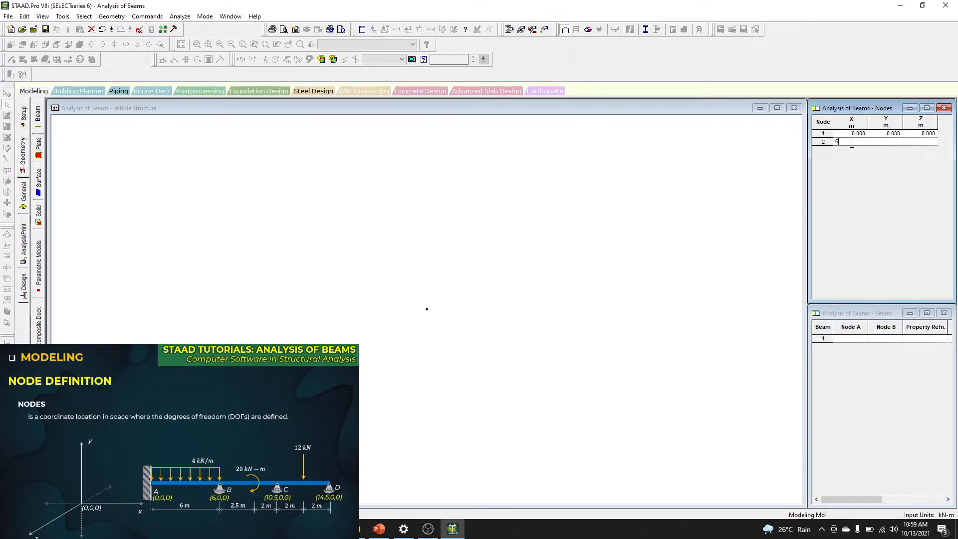
pyautogui.click(882, 142)
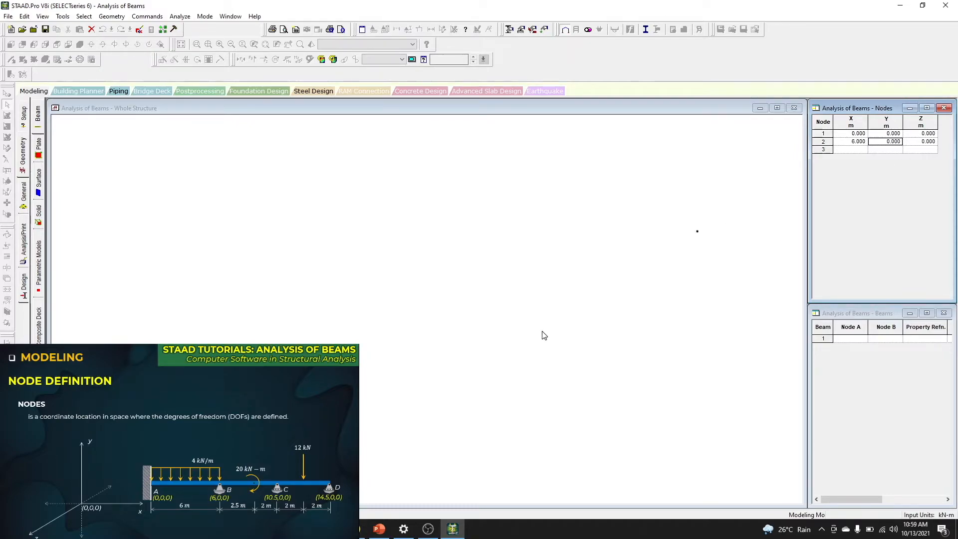
# Check nodes 1 and 2 by selecting each one in the whole-structure view with the Nodes Cursor.
pyautogui.click(657, 242)
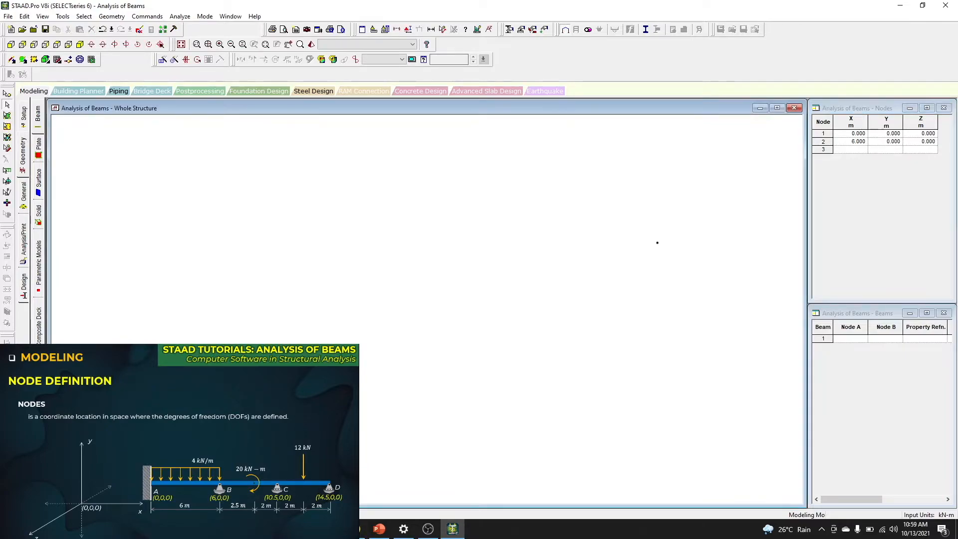
pyautogui.rightClick(223, 178)
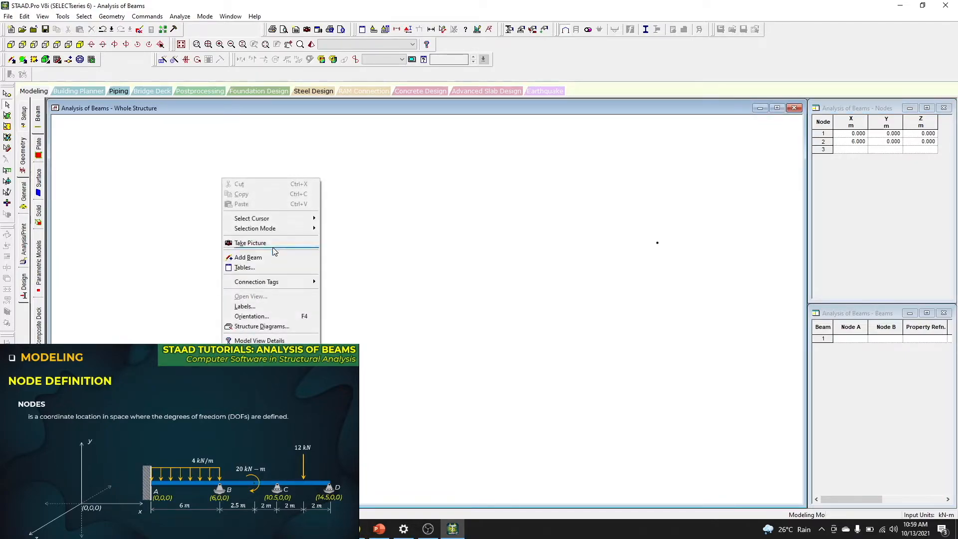
pyautogui.moveTo(314, 220)
pyautogui.click(348, 218)
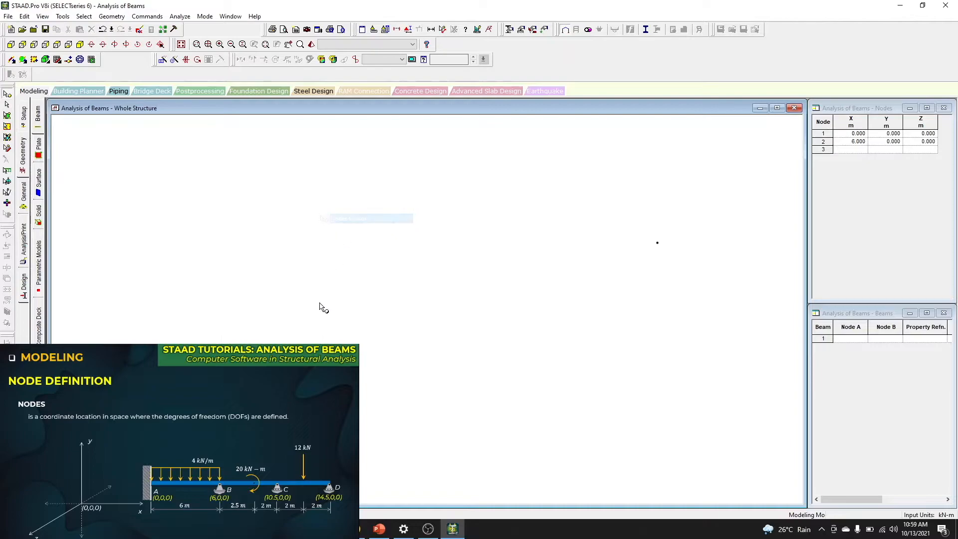
pyautogui.moveTo(274, 336); pyautogui.dragTo(198, 349)
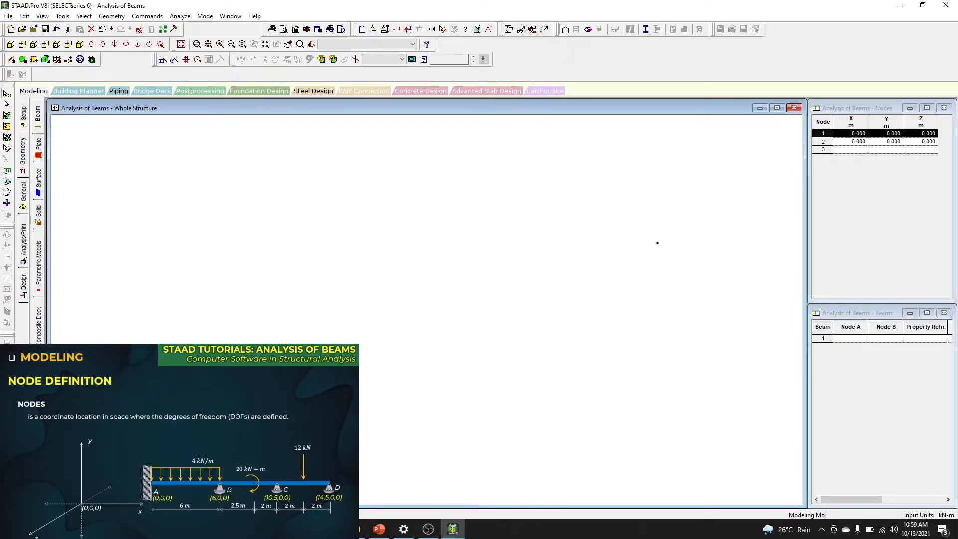
pyautogui.moveTo(261, 323); pyautogui.dragTo(180, 389)
pyautogui.rightClick(244, 199)
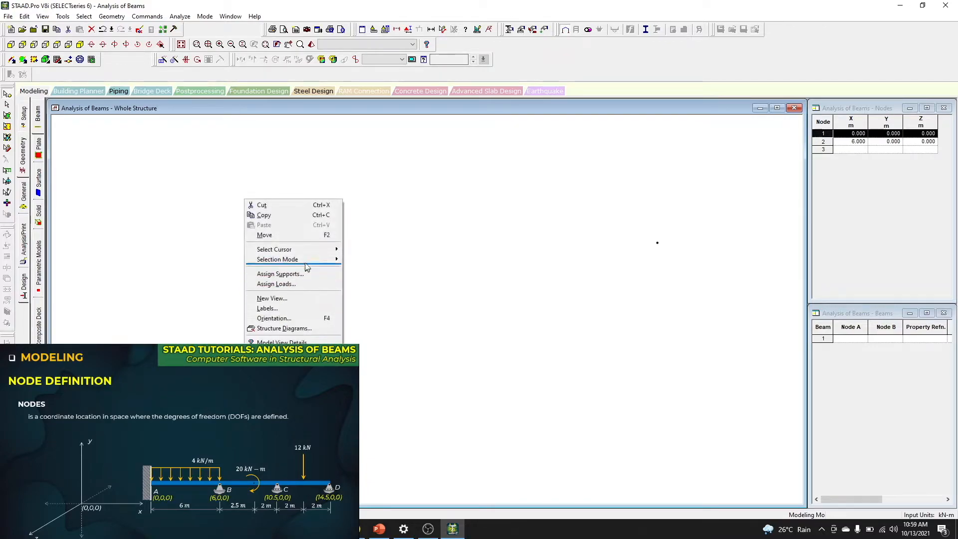
pyautogui.moveTo(311, 255)
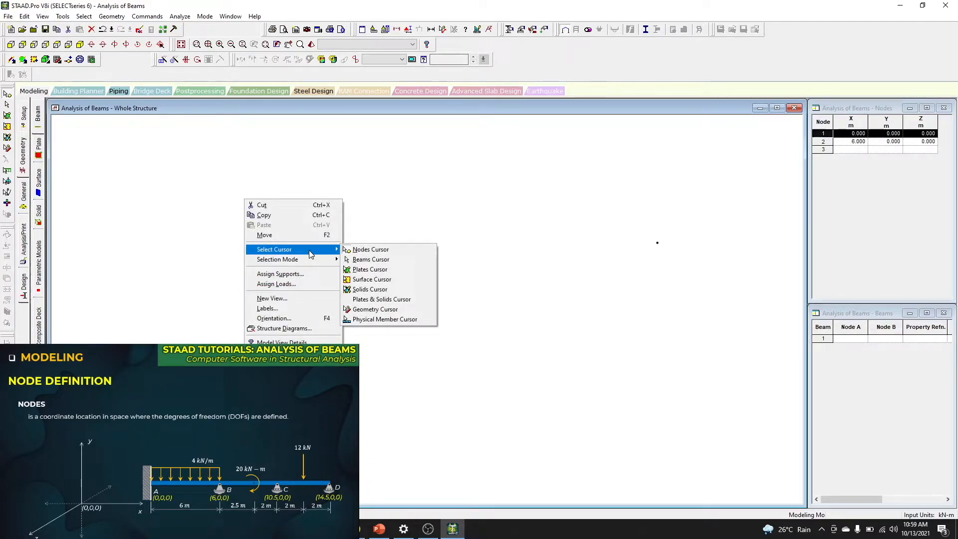
pyautogui.click(369, 249)
pyautogui.moveTo(227, 338); pyautogui.dragTo(184, 398)
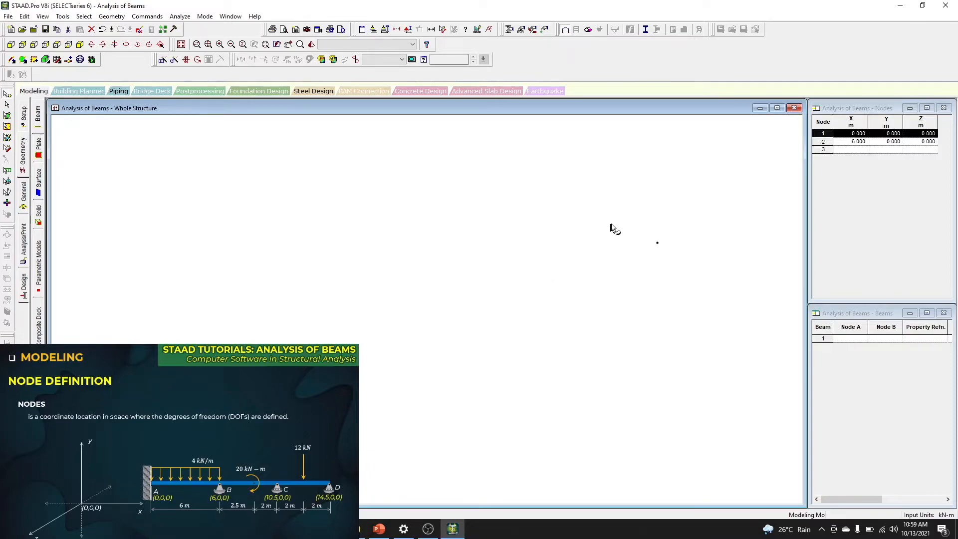
pyautogui.moveTo(672, 218); pyautogui.dragTo(628, 281)
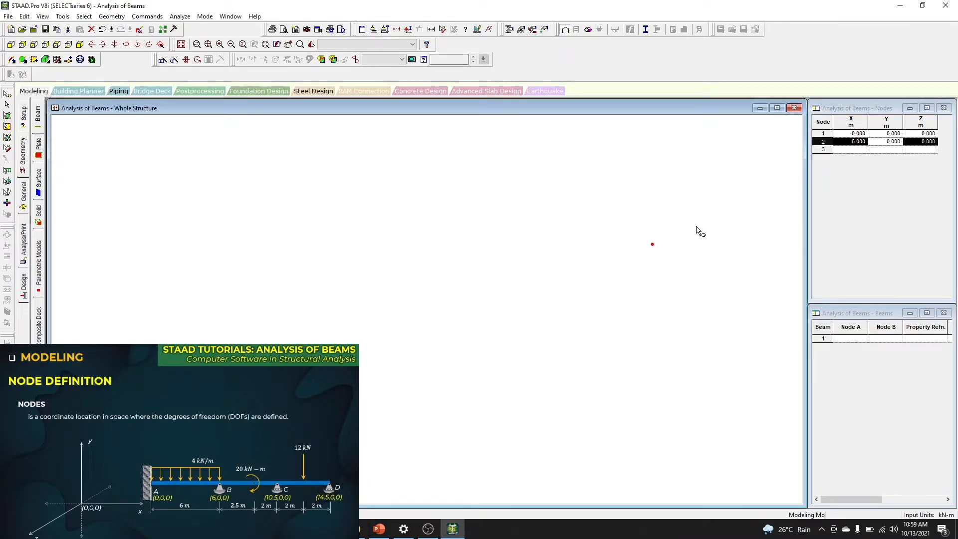
pyautogui.scroll(-1, 695, 229)
# Add node 3 at X 10.5 m and node 4 at X 14.5 m to the nodes table.
pyautogui.click(864, 149)
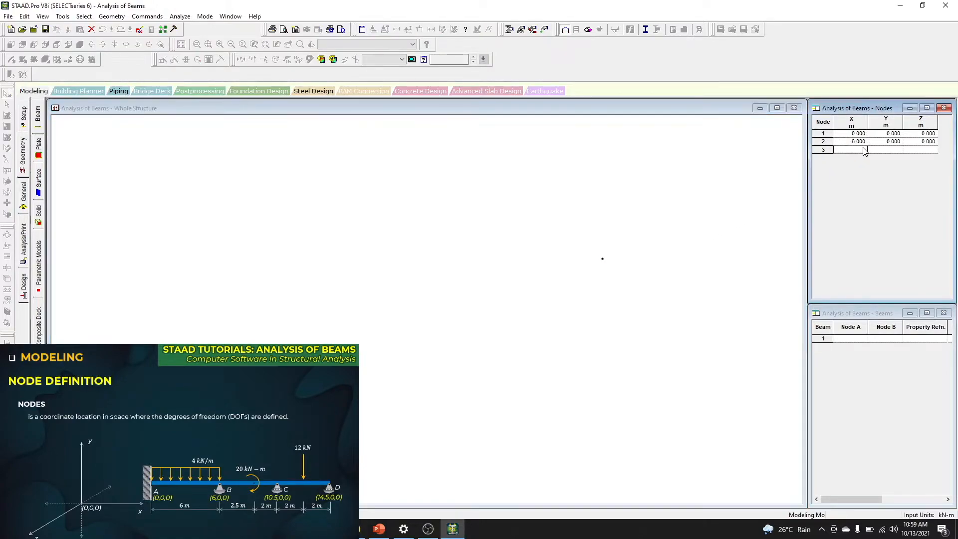
pyautogui.write('10.5')
pyautogui.press('Tab')
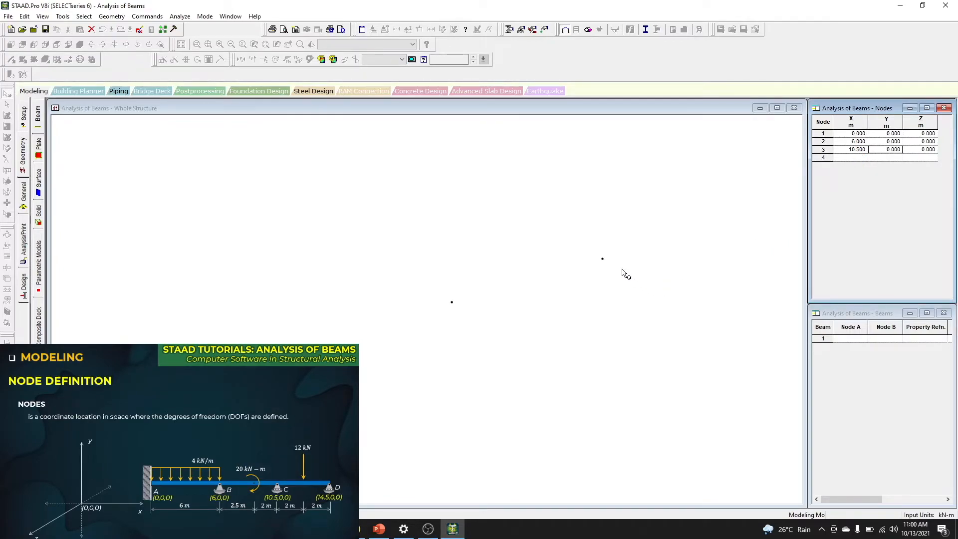
pyautogui.click(858, 157)
pyautogui.write('14.5')
pyautogui.press('Tab')
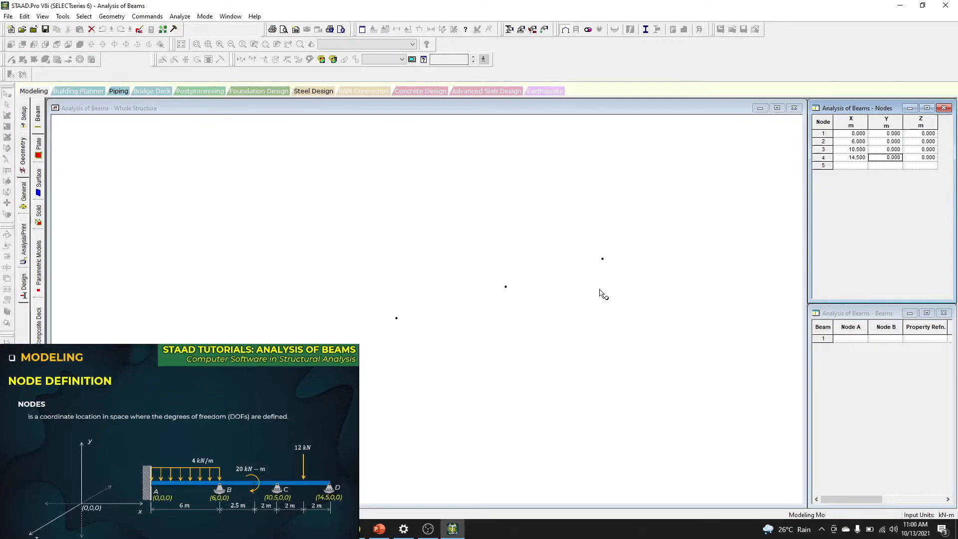
# Show the structure in the front view, select node 1 to check it, and clear the selection.
pyautogui.click(564, 344)
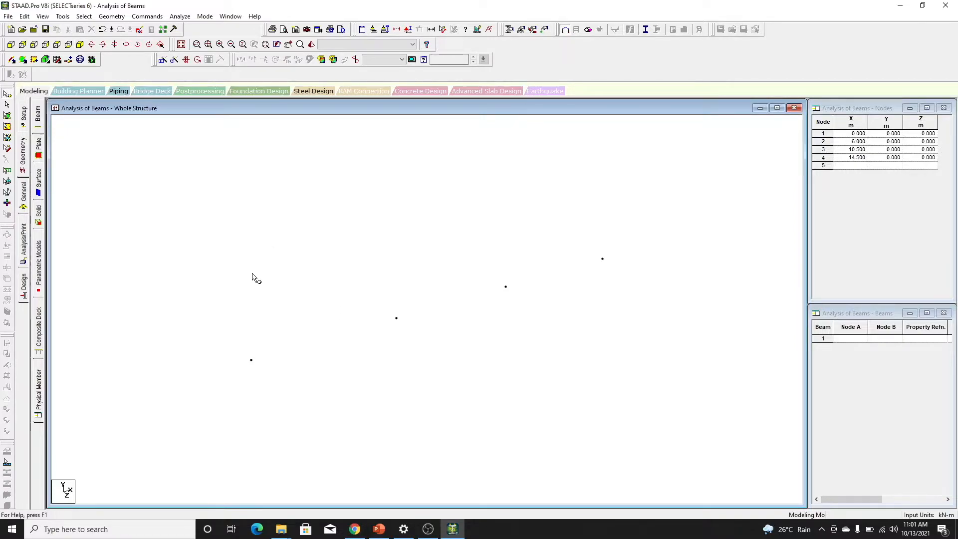
pyautogui.click(12, 46)
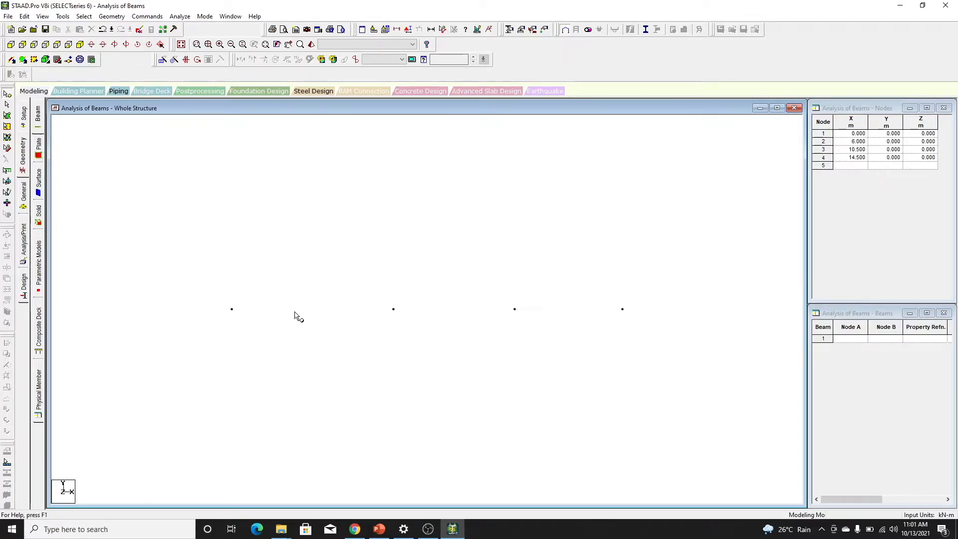
pyautogui.click(231, 310)
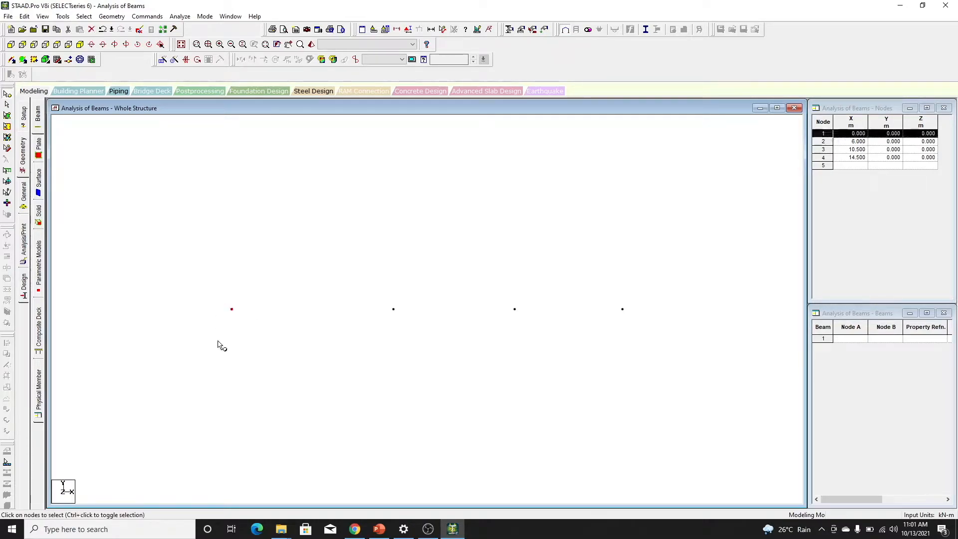
pyautogui.click(256, 336)
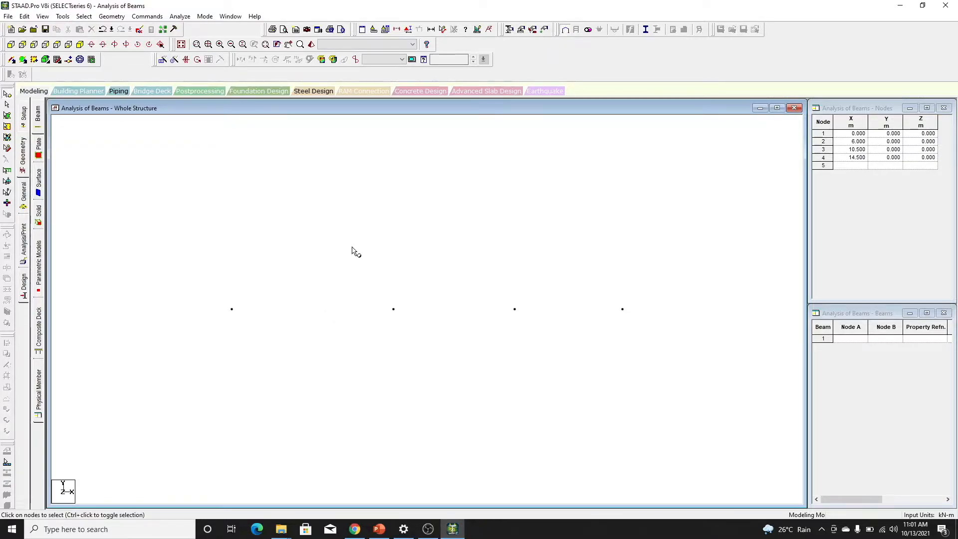
# Add beams from point to point connecting nodes 1 to 2, 2 to 3, and 3 to 4.
pyautogui.click(122, 17)
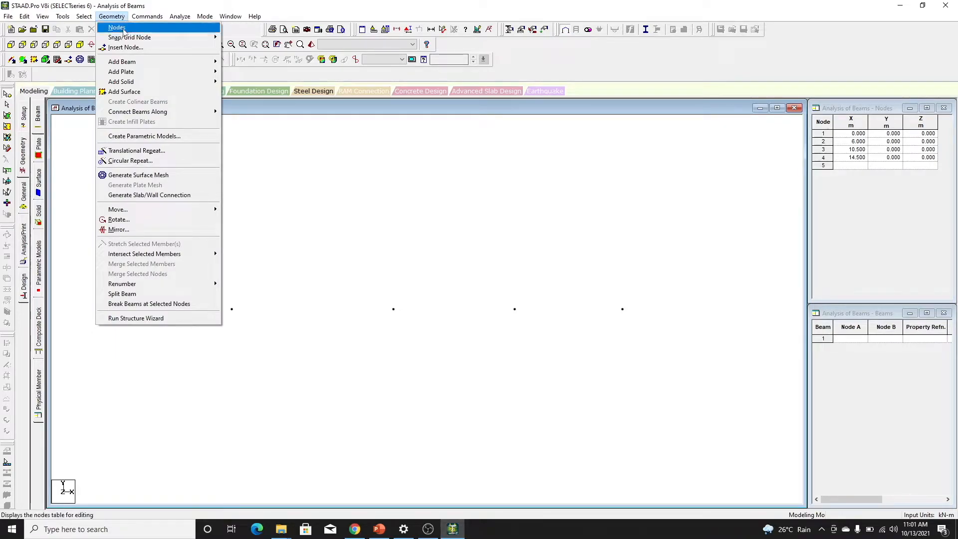
pyautogui.moveTo(126, 63)
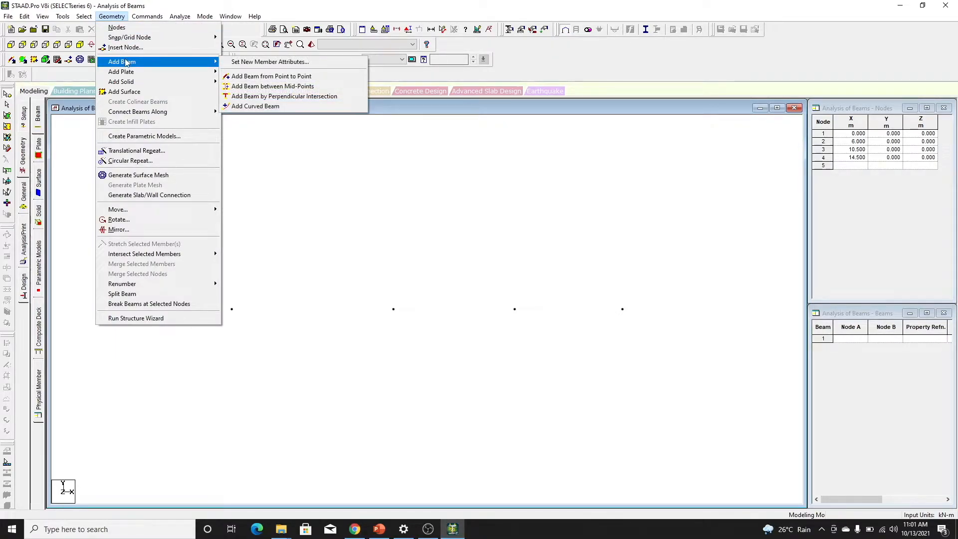
pyautogui.click(245, 77)
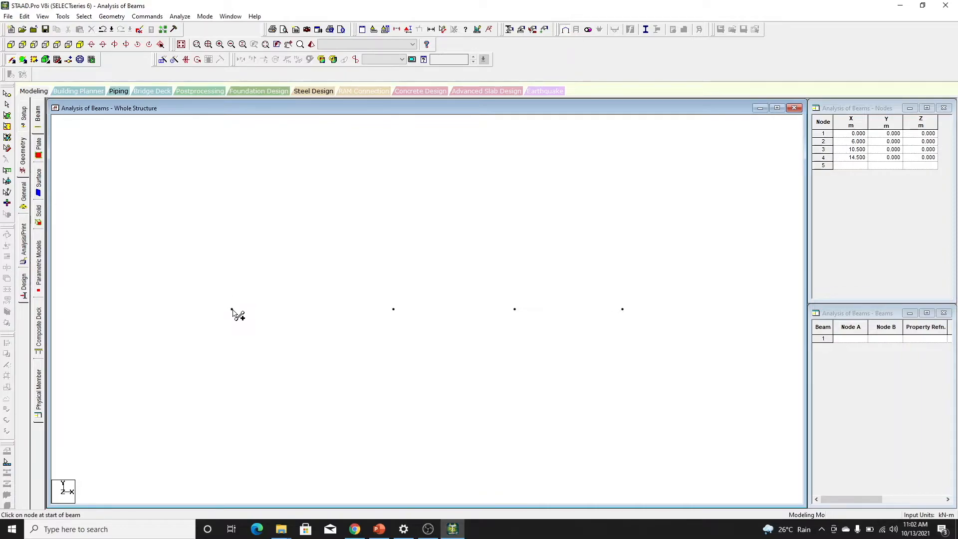
pyautogui.moveTo(232, 309); pyautogui.dragTo(394, 309)
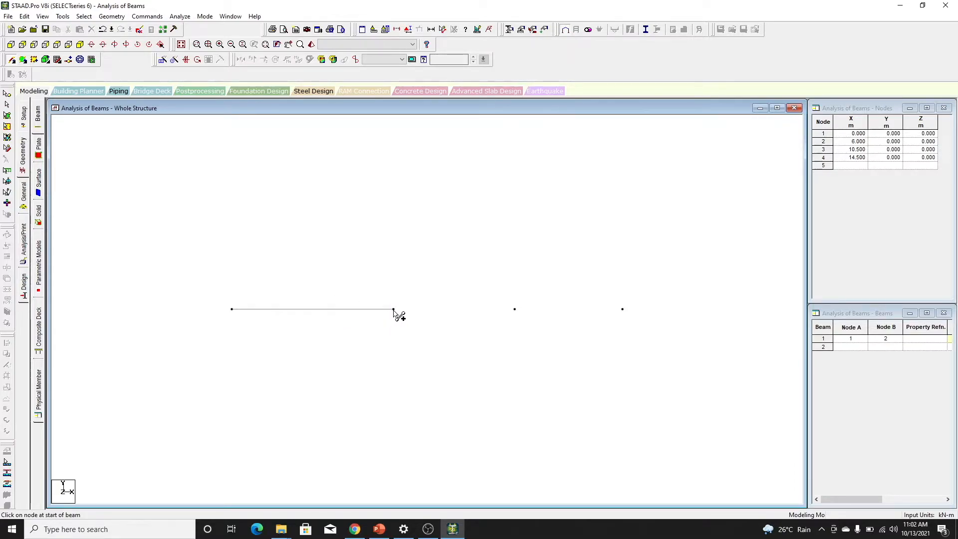
pyautogui.moveTo(394, 309); pyautogui.dragTo(623, 309)
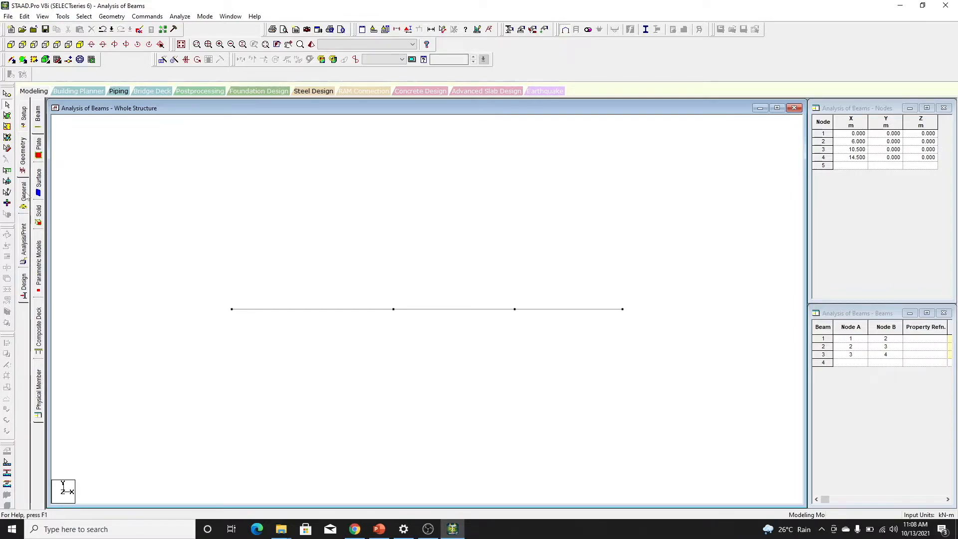
# Define a rectangular section property with YD 0.45 m and ZD 0.25 m.
pyautogui.click(24, 197)
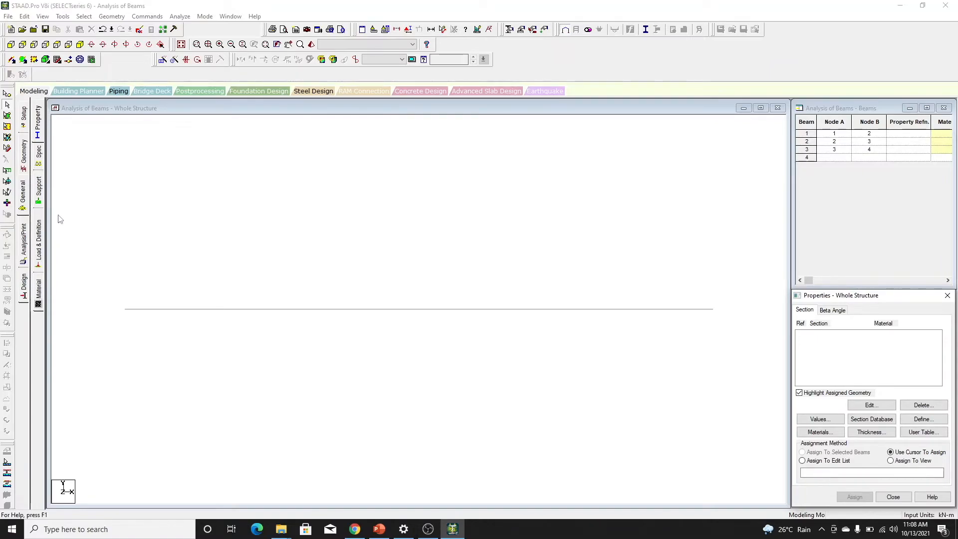
pyautogui.click(39, 125)
pyautogui.click(922, 420)
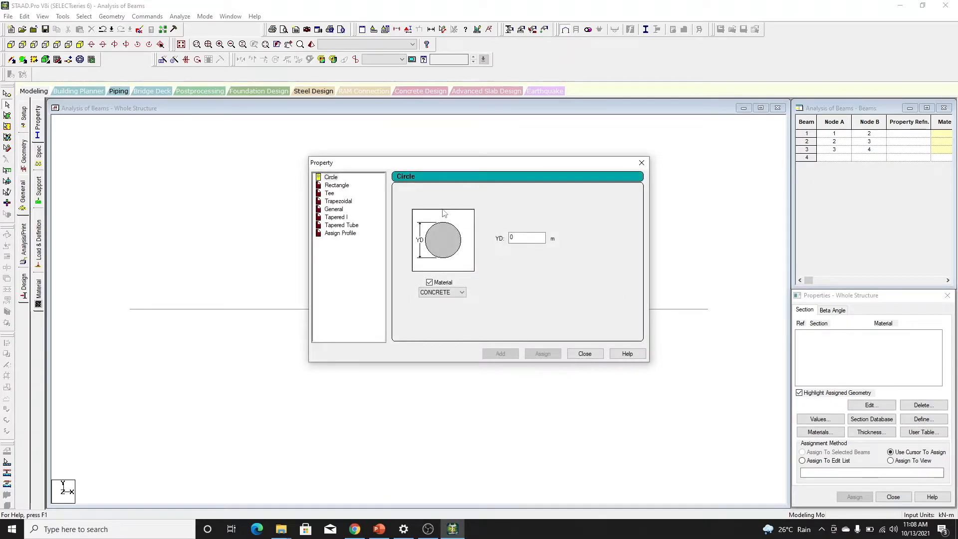
pyautogui.moveTo(453, 166); pyautogui.dragTo(533, 151)
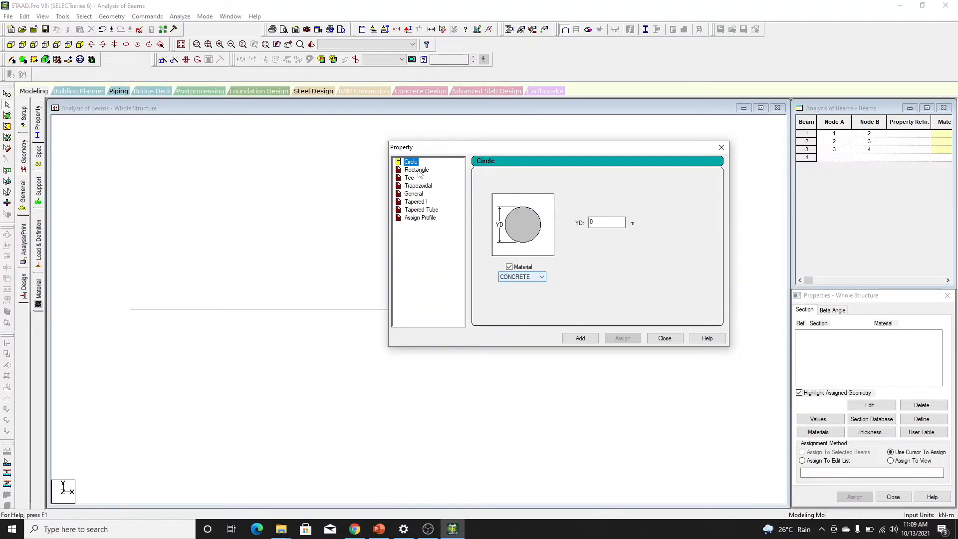
pyautogui.click(417, 170)
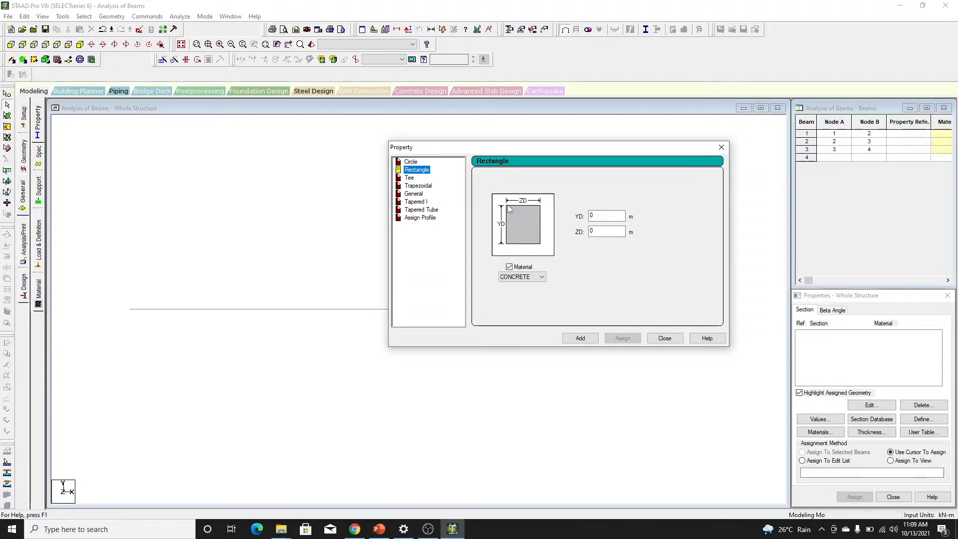
pyautogui.click(605, 232)
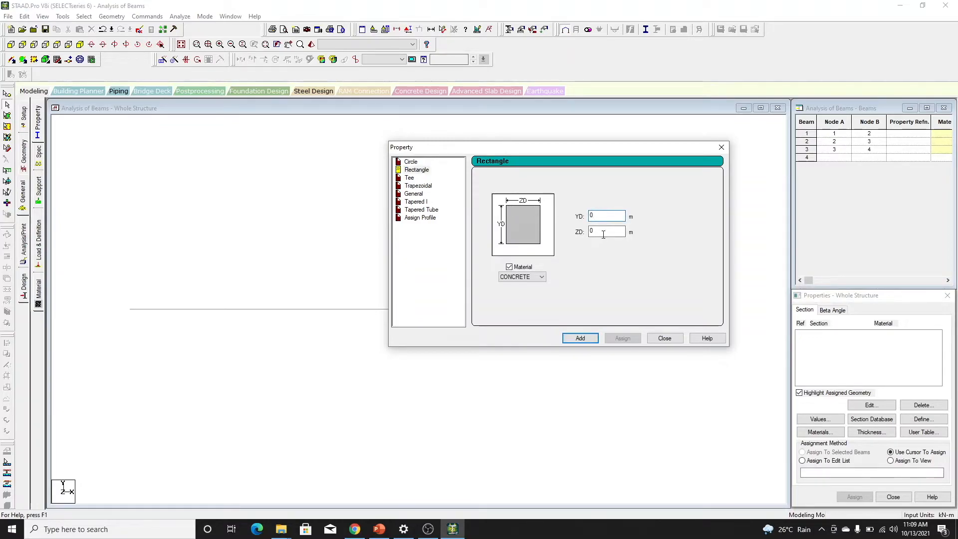
pyautogui.press('BackSpace')
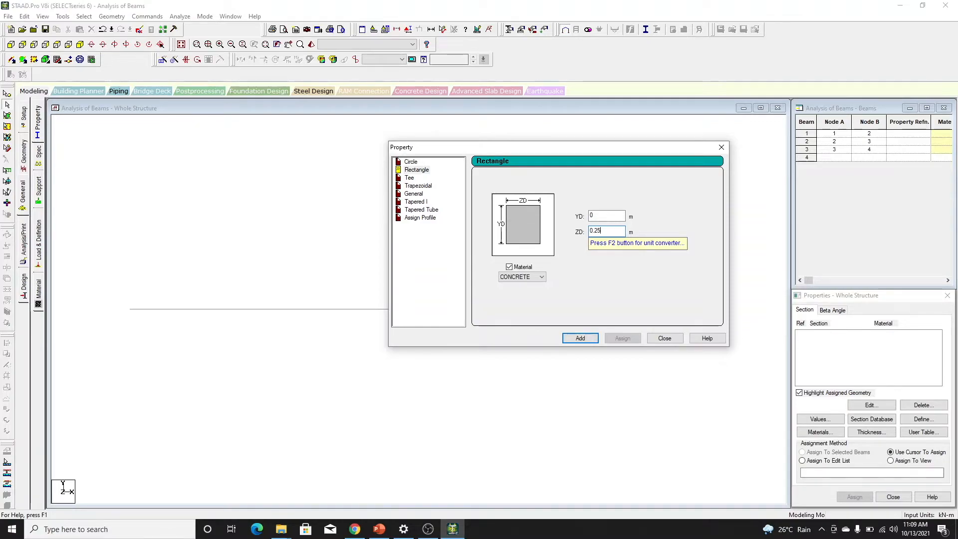
pyautogui.click(607, 216)
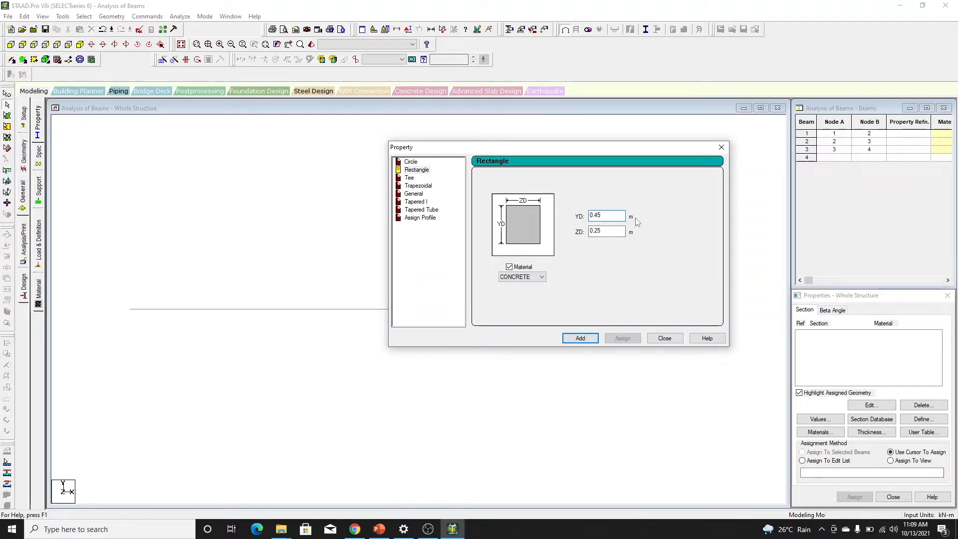
# Choose CONCRETE as the rectangular section's material, add the section to the structure's properties, and close the definition.
pyautogui.click(529, 277)
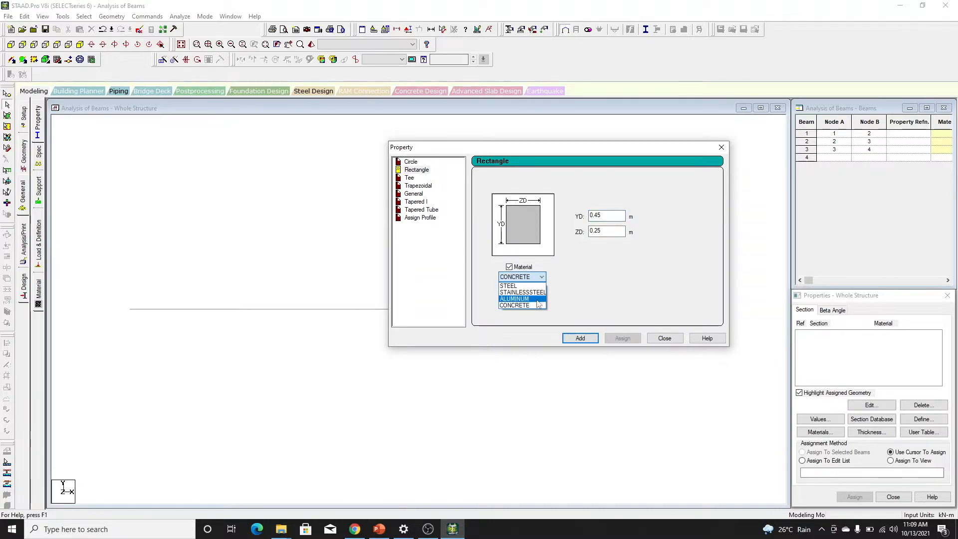
pyautogui.click(529, 305)
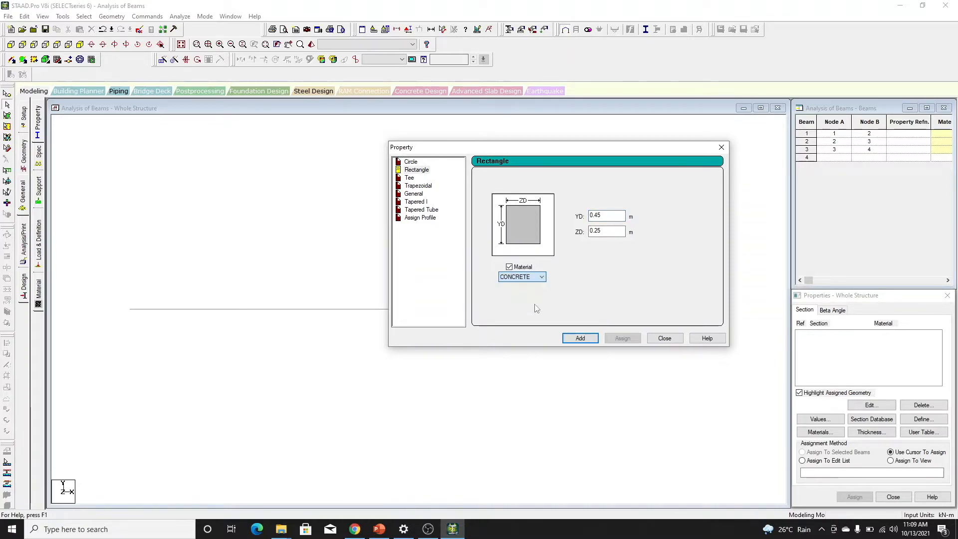
pyautogui.click(580, 338)
pyautogui.click(664, 338)
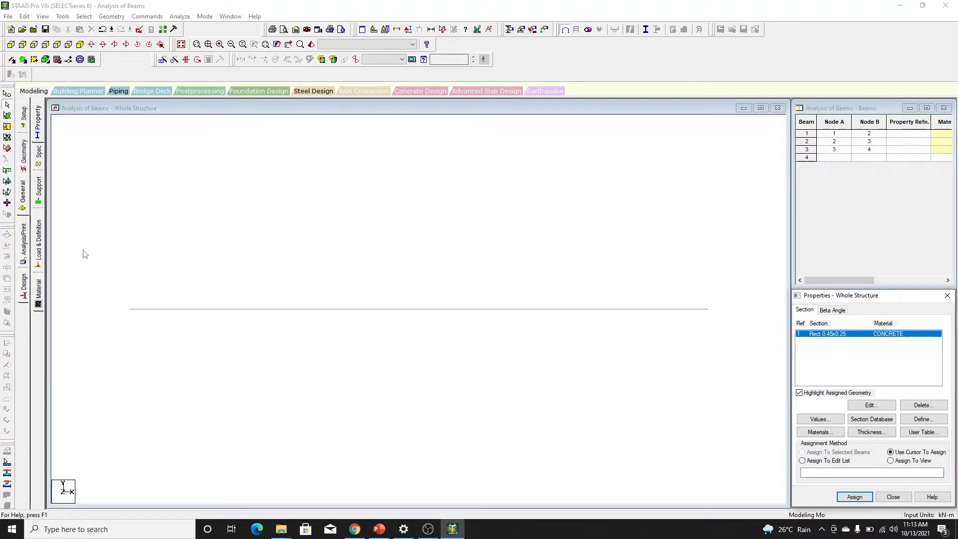
# Assign the Rect 0.45x0.25 concrete section to all three beams using Assign To Selected Beams.
pyautogui.moveTo(82, 243); pyautogui.dragTo(744, 372)
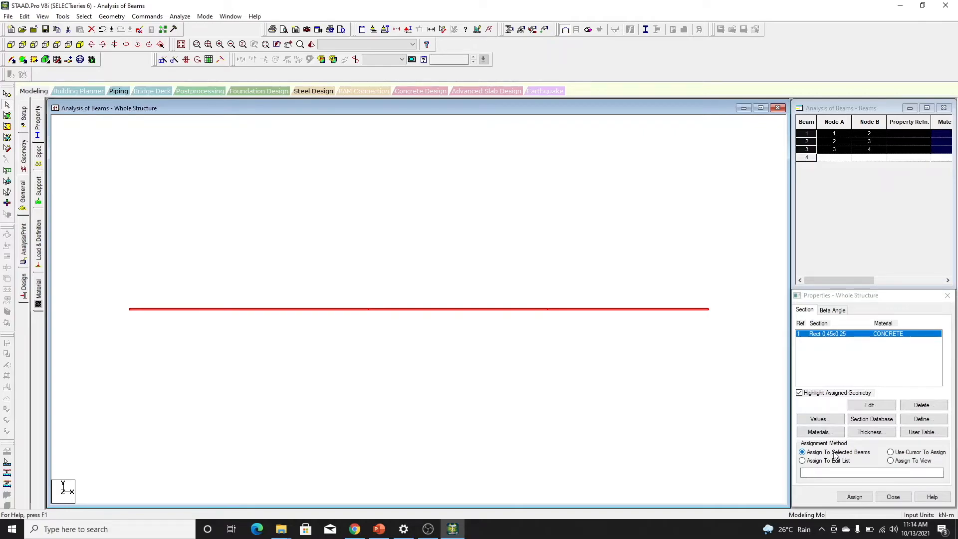
pyautogui.click(865, 497)
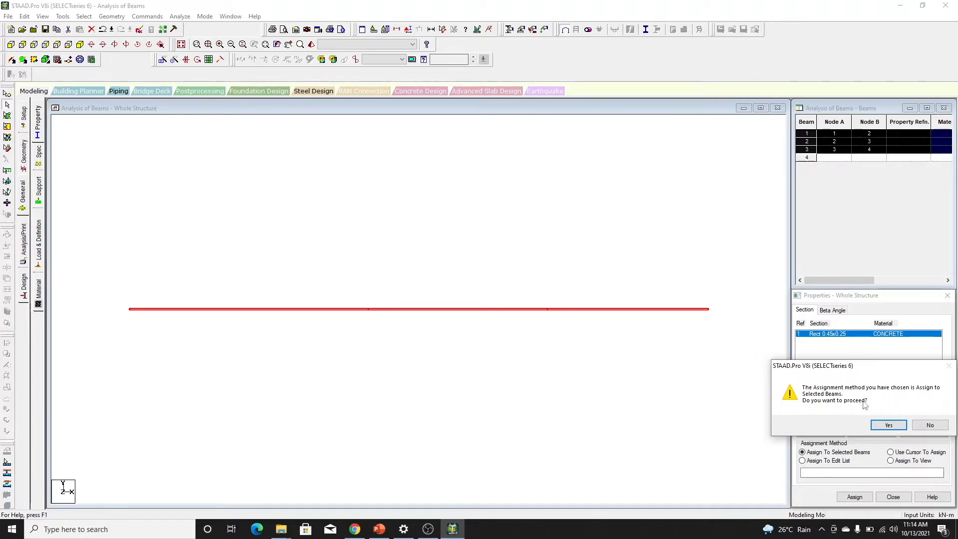
pyautogui.click(888, 425)
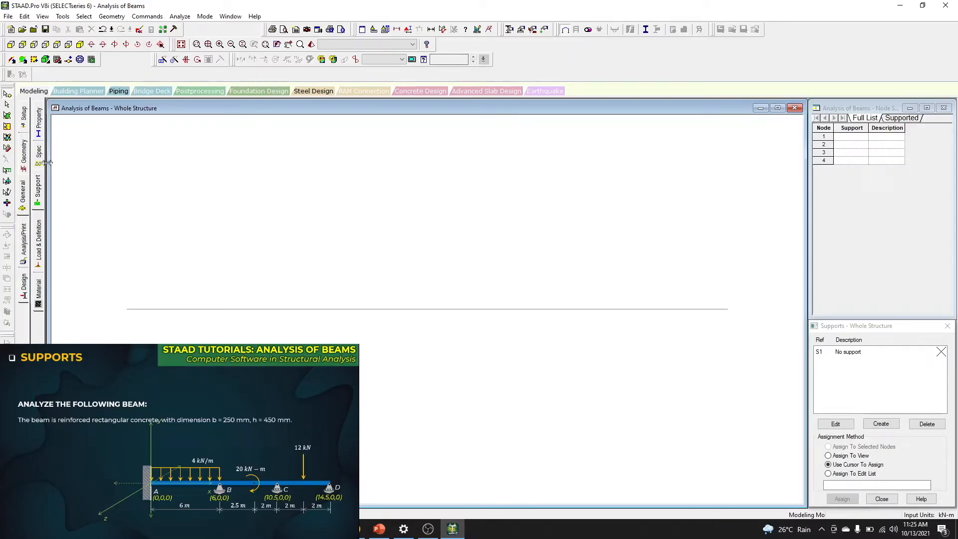
# Go to the support definitions and turn on the node number and node point labels for the whole structure.
pyautogui.click(40, 199)
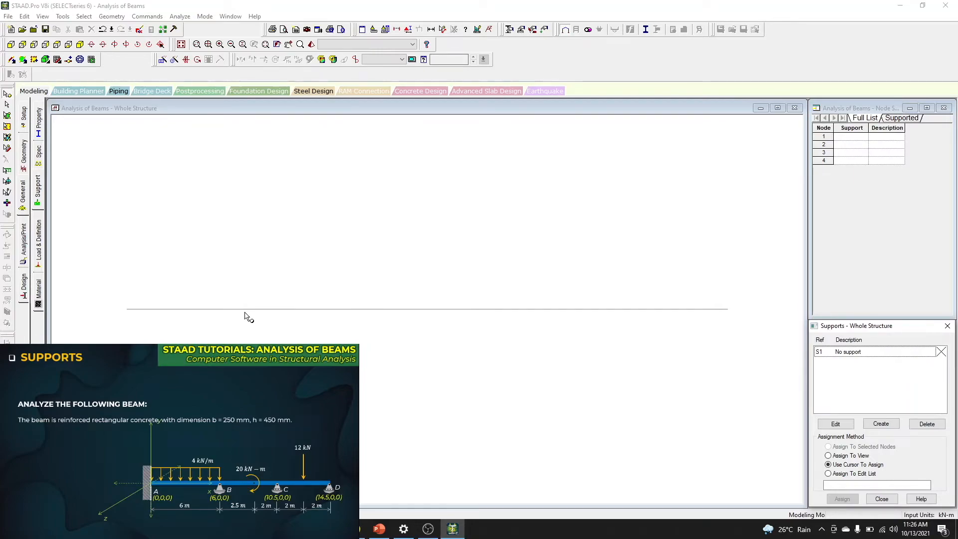
pyautogui.click(320, 231)
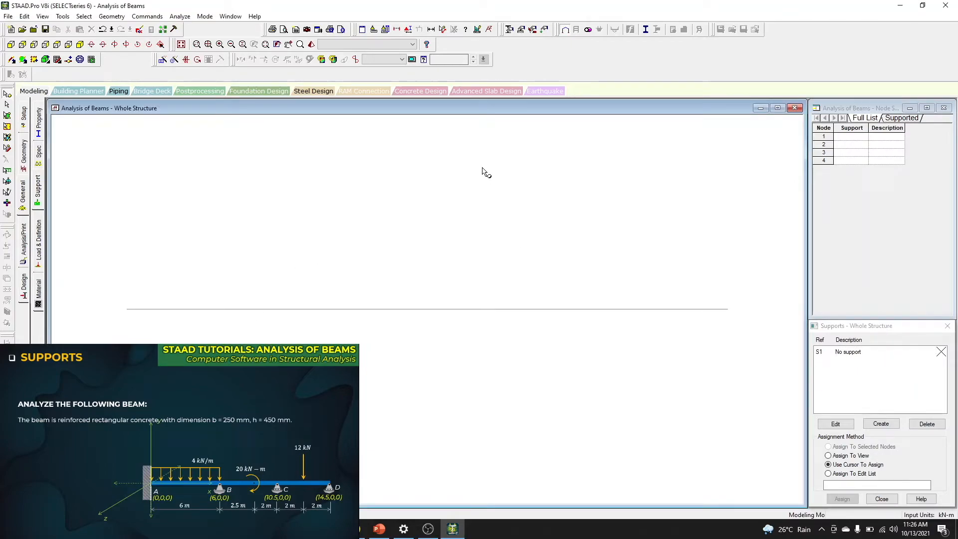
pyautogui.click(408, 30)
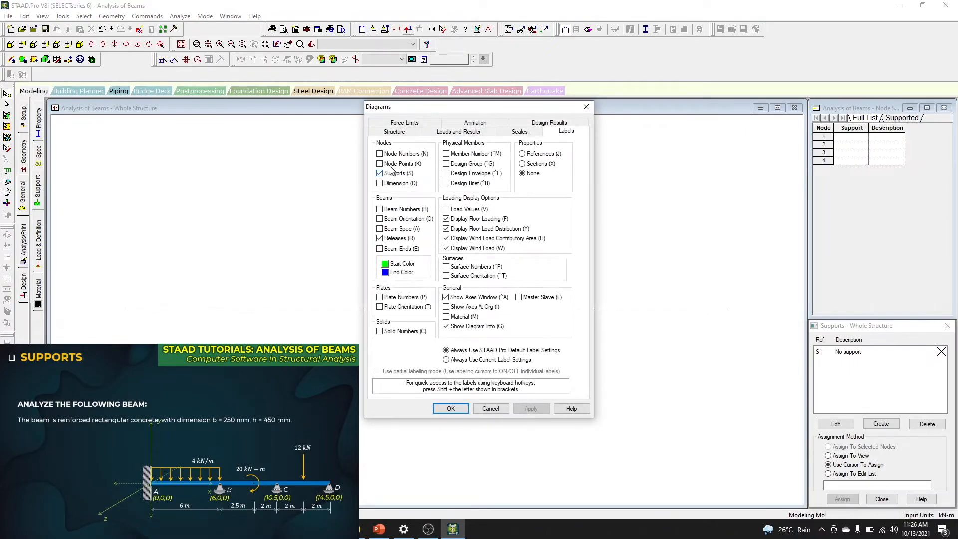
pyautogui.click(381, 165)
pyautogui.click(514, 408)
pyautogui.click(487, 408)
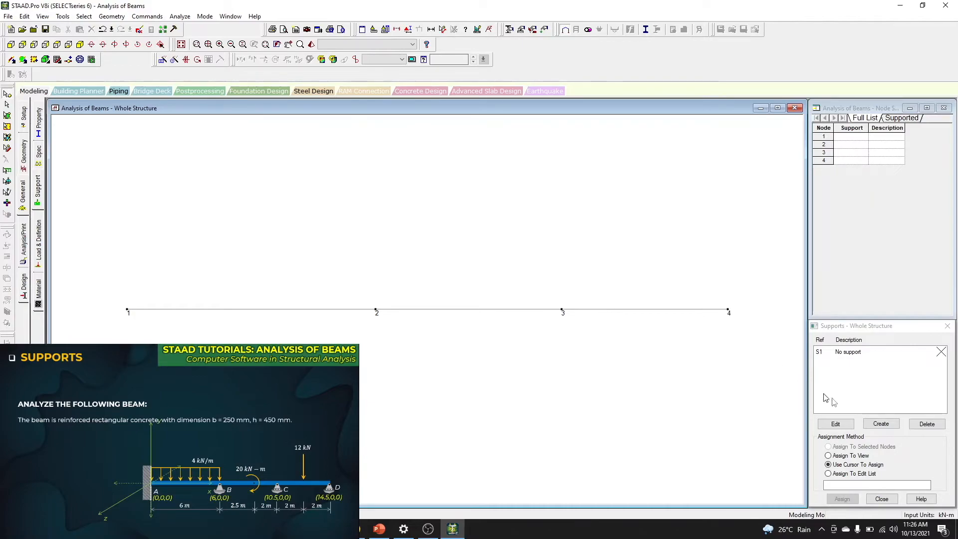
# Create a fixed support definition with all translations and rotations restrained and add it to the supports list.
pyautogui.click(882, 426)
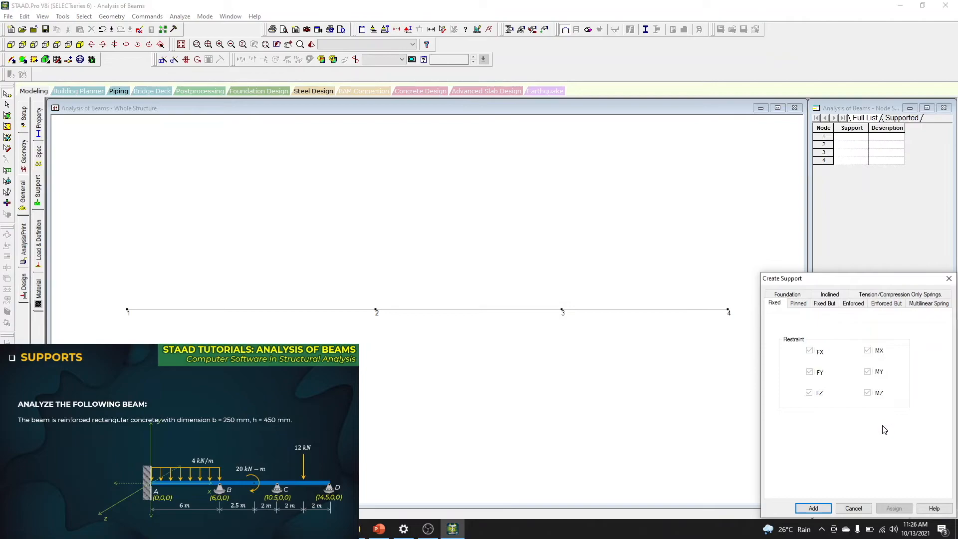
pyautogui.moveTo(827, 279); pyautogui.dragTo(609, 157)
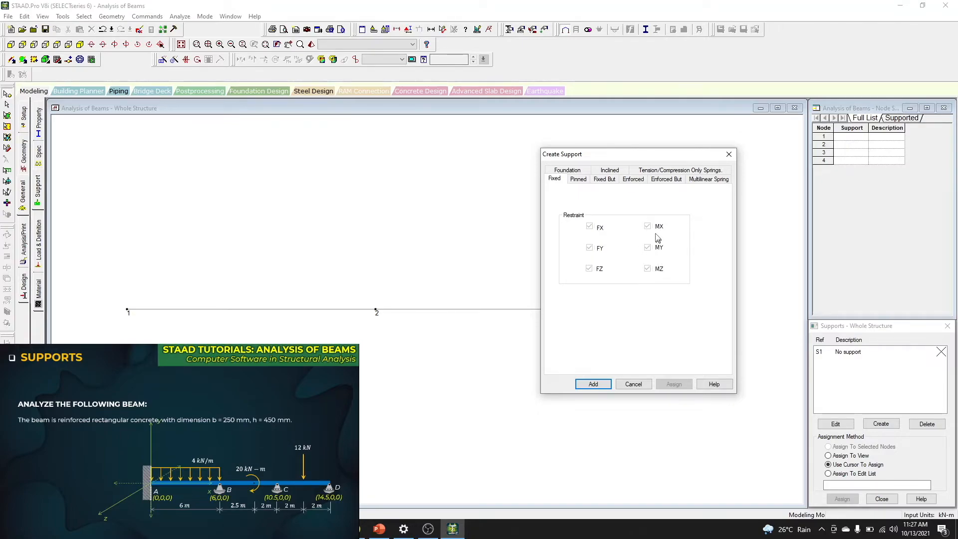
pyautogui.click(602, 387)
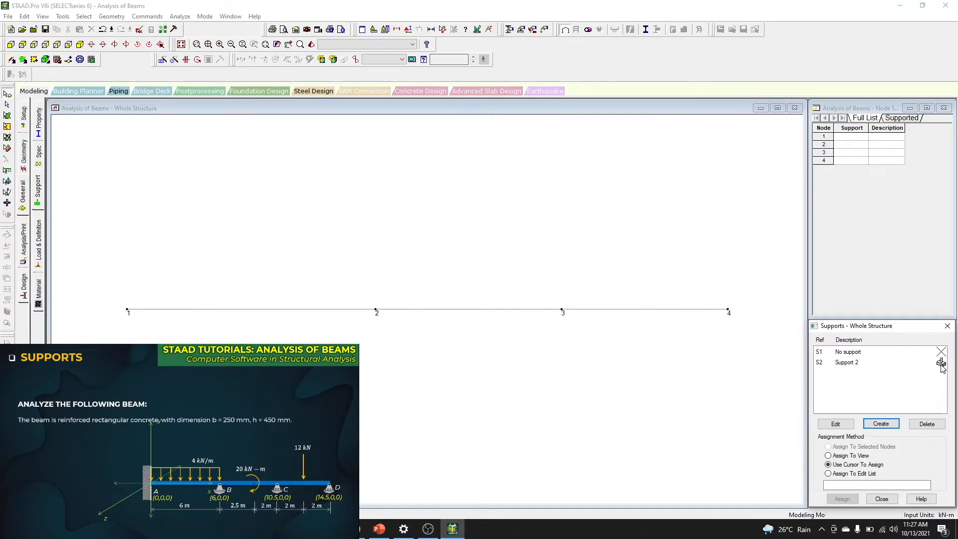
# Create a pinned support definition restraining FX, FY and FZ and add it to the supports list.
pyautogui.click(889, 425)
pyautogui.moveTo(851, 281); pyautogui.dragTo(519, 139)
pyautogui.click(472, 163)
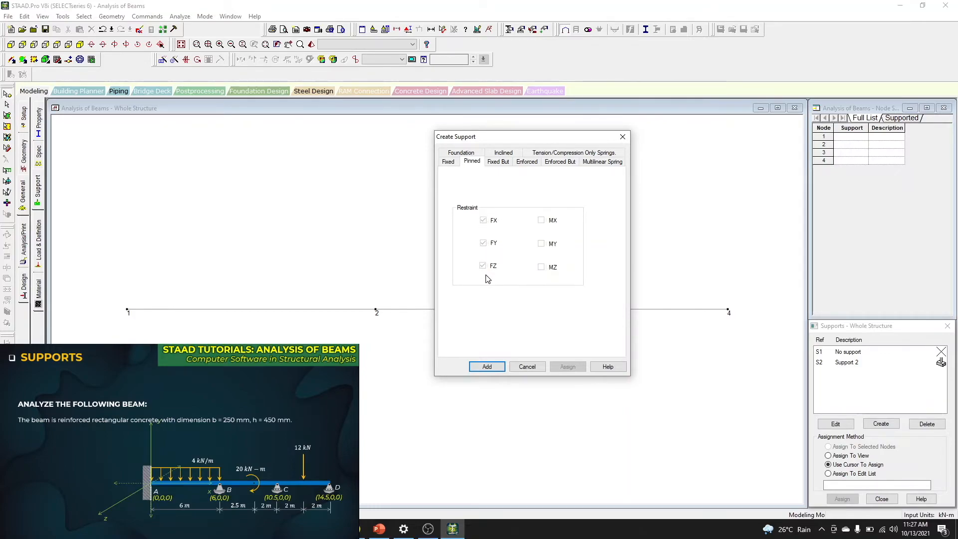
pyautogui.moveTo(517, 139); pyautogui.dragTo(751, 119)
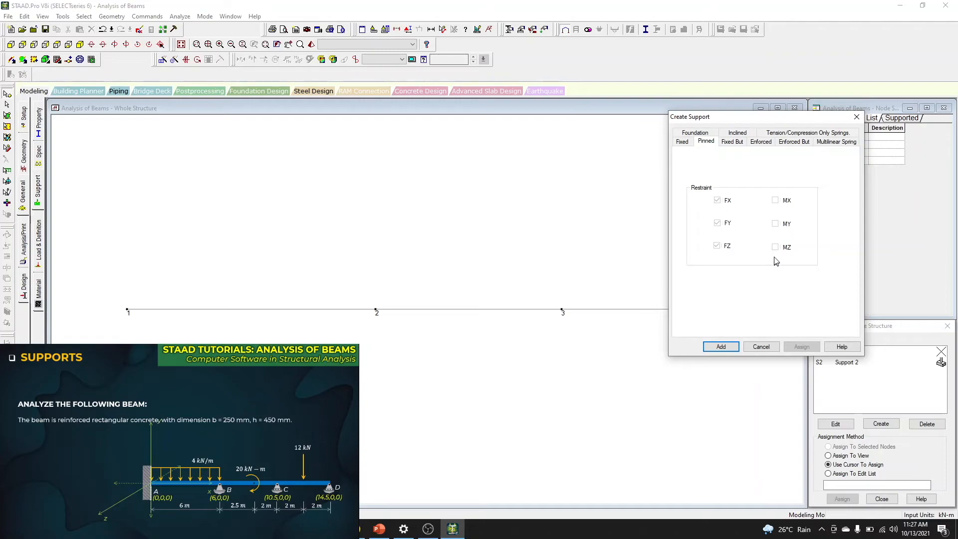
pyautogui.click(721, 346)
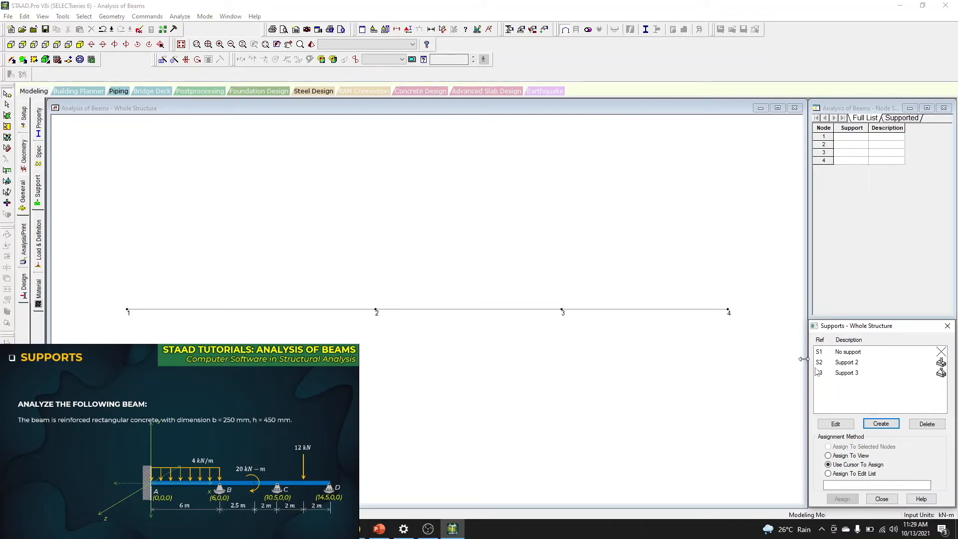
# Create a Fixed But support for the rollers with FX, MX, MY and MZ released, keeping FY and FZ restrained, and add it.
pyautogui.click(880, 424)
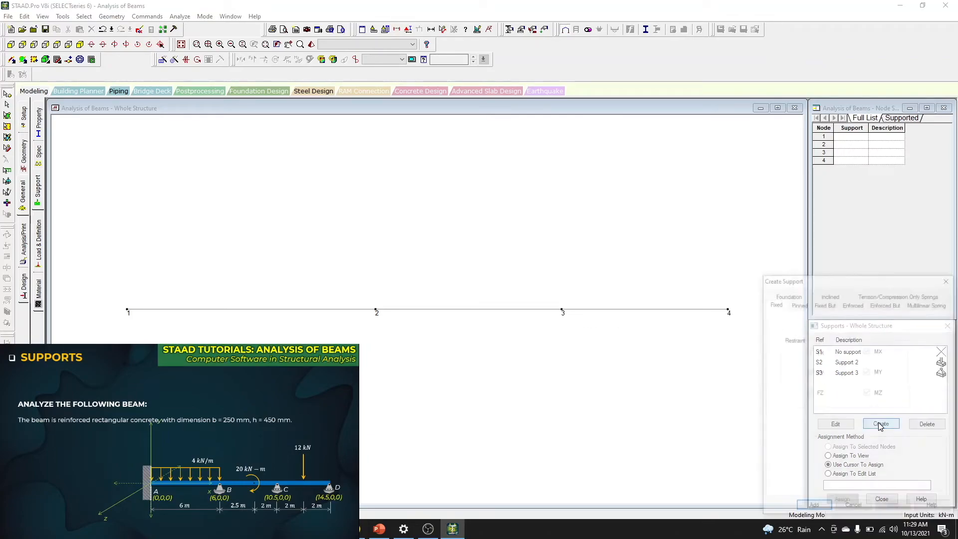
pyautogui.moveTo(851, 282); pyautogui.dragTo(722, 180)
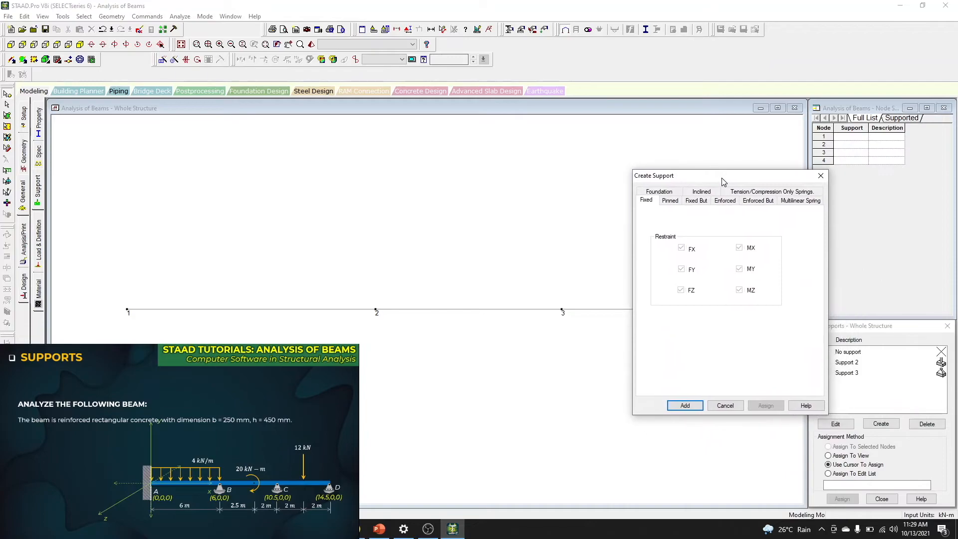
pyautogui.click(697, 201)
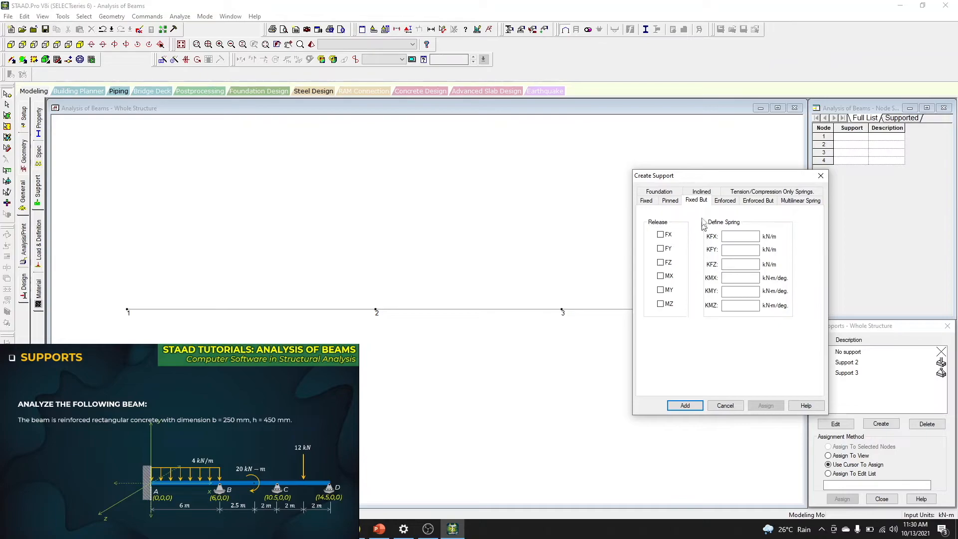
pyautogui.moveTo(704, 177); pyautogui.dragTo(817, 167)
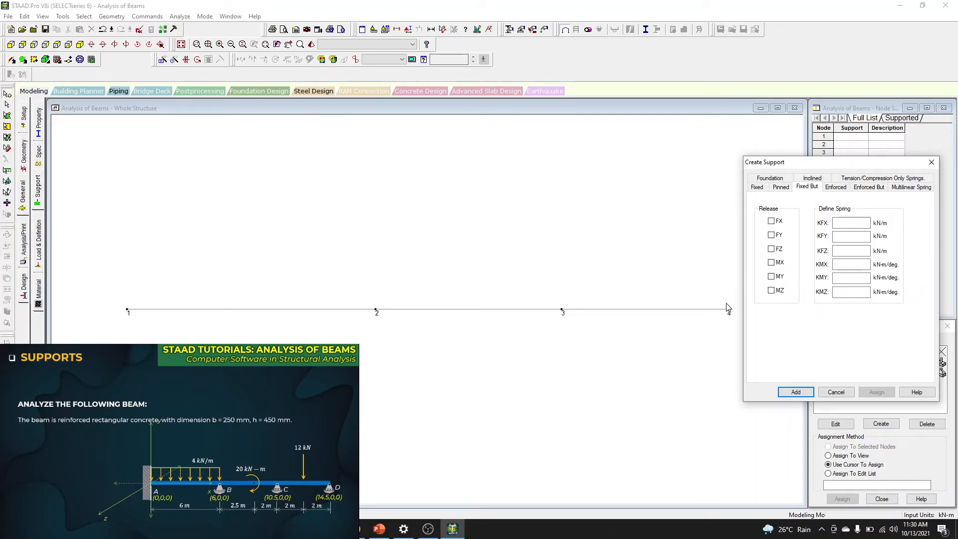
pyautogui.click(771, 248)
pyautogui.click(772, 221)
pyautogui.click(771, 263)
pyautogui.click(771, 276)
pyautogui.click(771, 290)
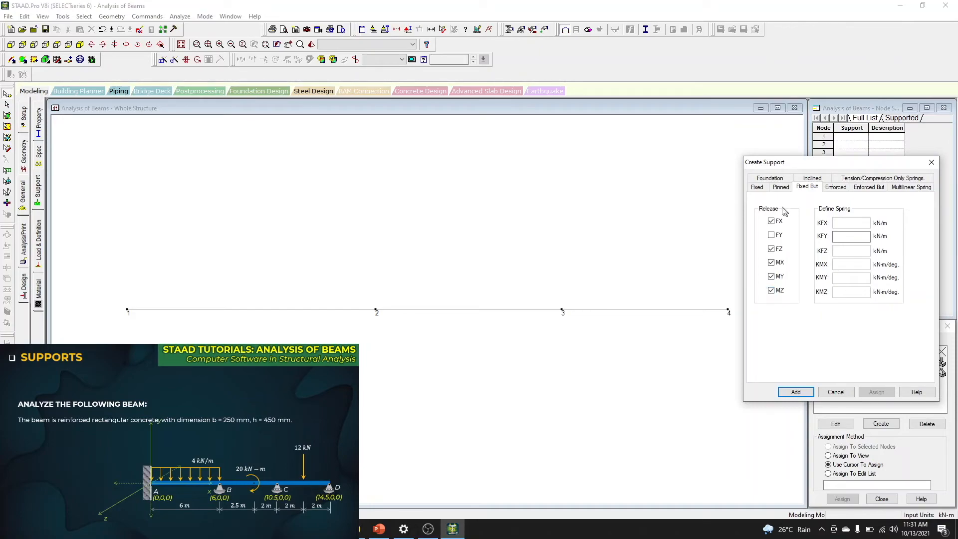
pyautogui.click(771, 249)
pyautogui.click(795, 392)
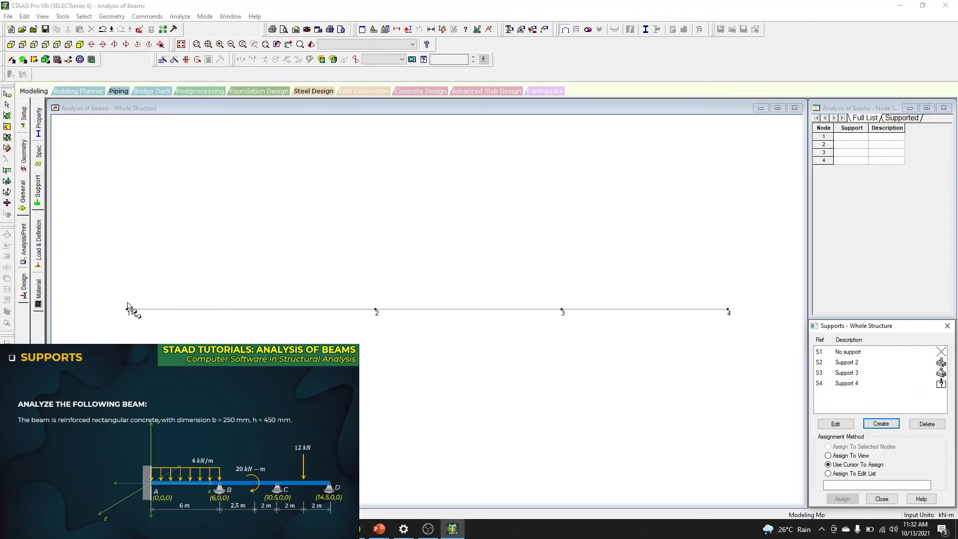
# Assign the fixed support (S2) to node 1 with Use Cursor To Assign and accept the auto save of the file.
pyautogui.moveTo(111, 292); pyautogui.dragTo(139, 341)
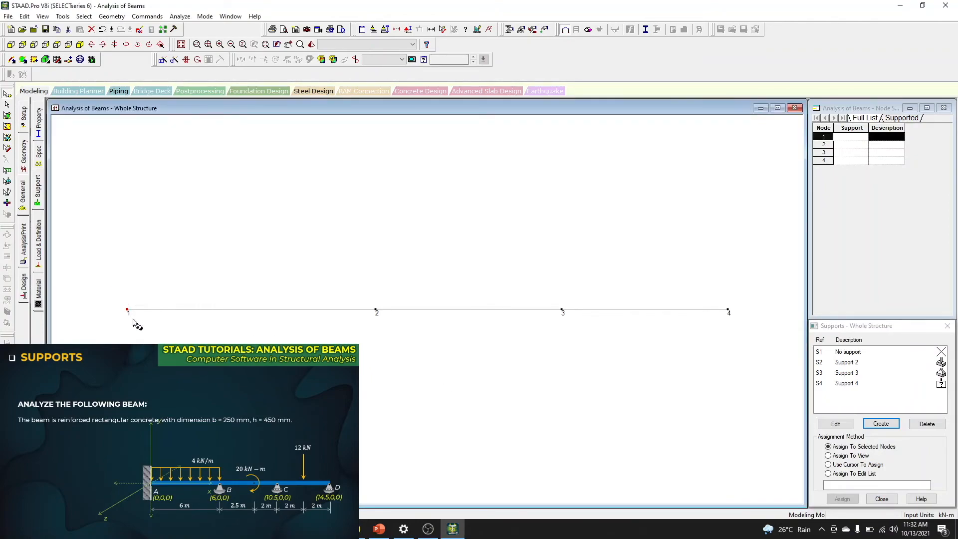
pyautogui.click(853, 365)
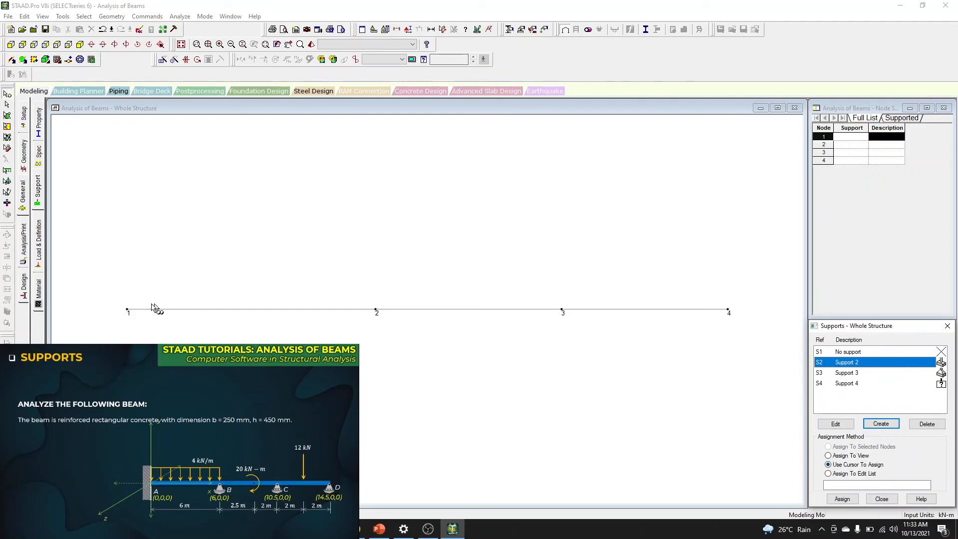
pyautogui.click(129, 310)
pyautogui.moveTo(113, 295); pyautogui.dragTo(132, 246)
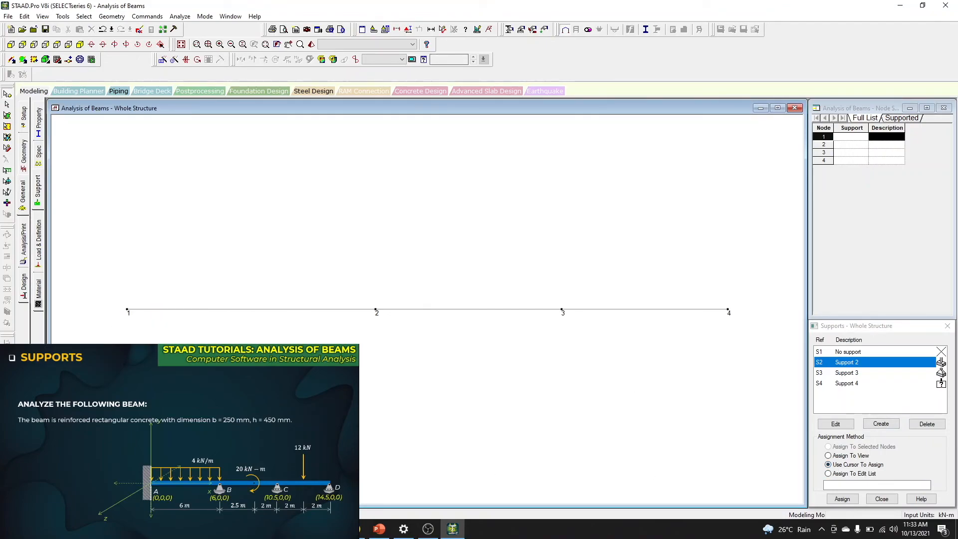
pyautogui.click(842, 499)
pyautogui.click(831, 500)
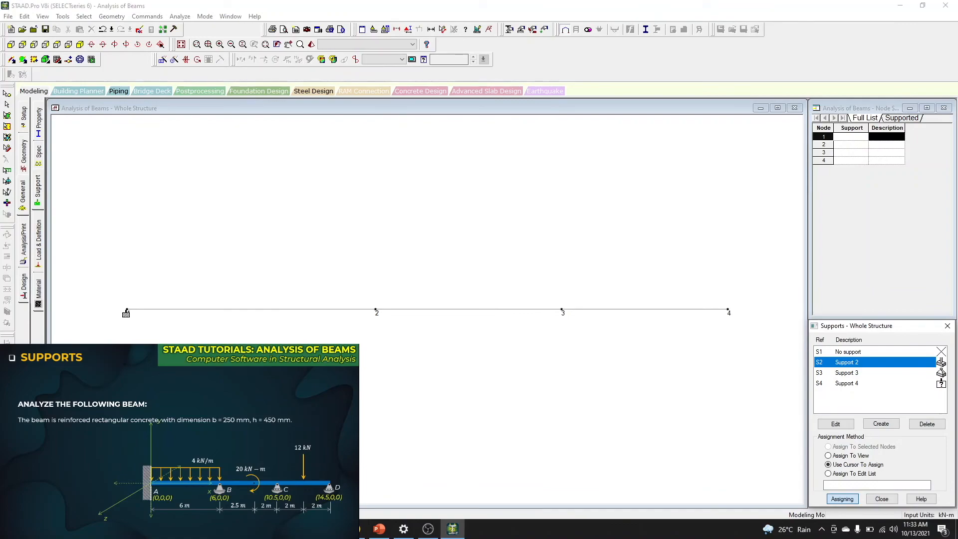
pyautogui.click(127, 311)
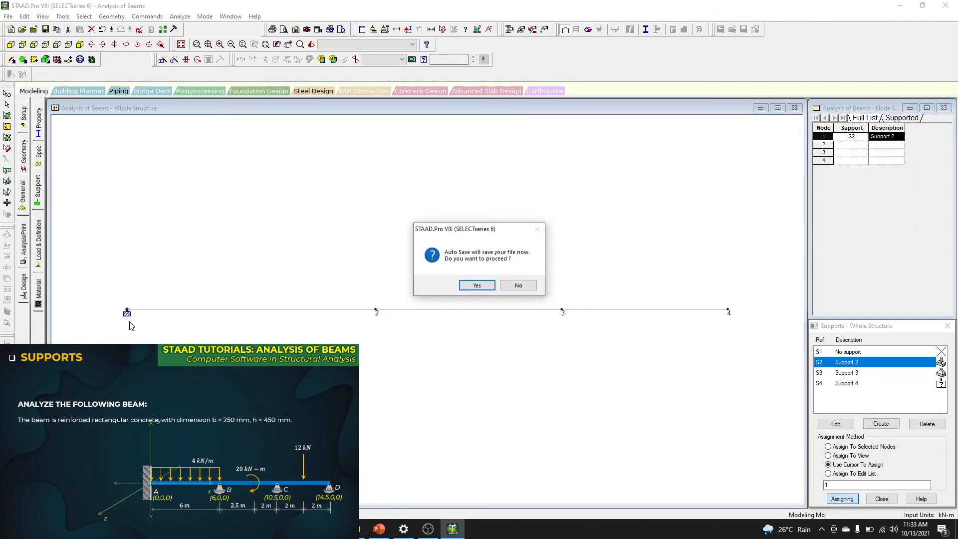
pyautogui.click(480, 285)
pyautogui.click(417, 278)
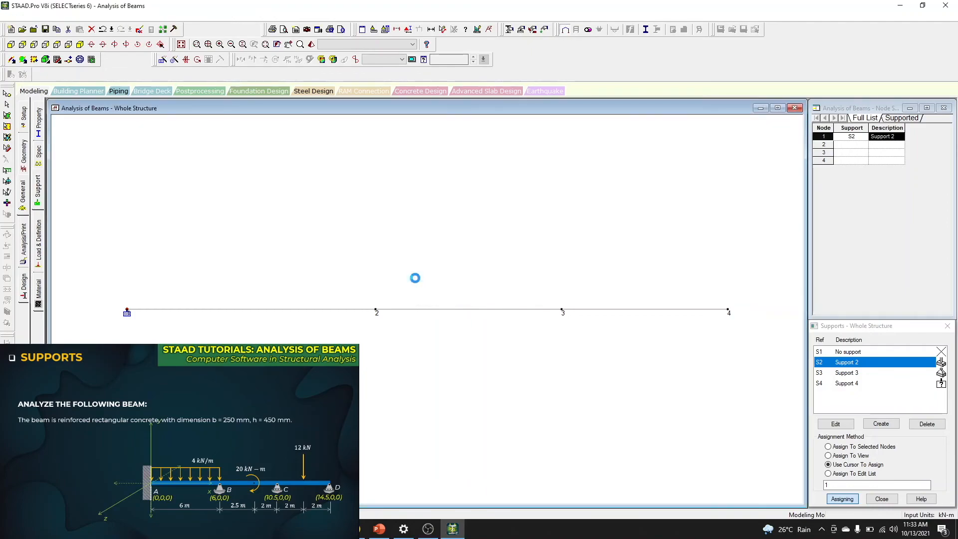
# Assign the pinned support (S3) to node 2 and the Fixed But support (S4) to nodes 3 and 4, finishing the support assignment.
pyautogui.click(841, 373)
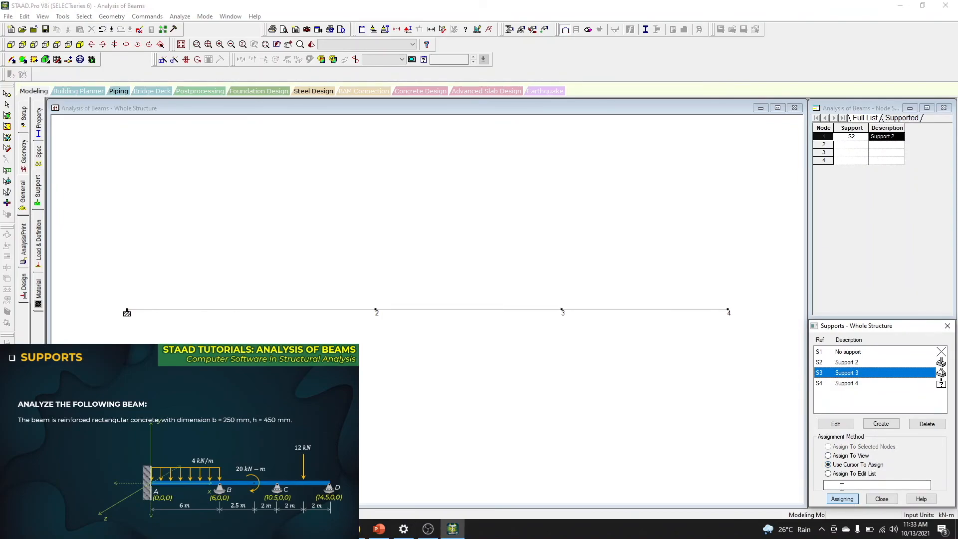
pyautogui.click(376, 314)
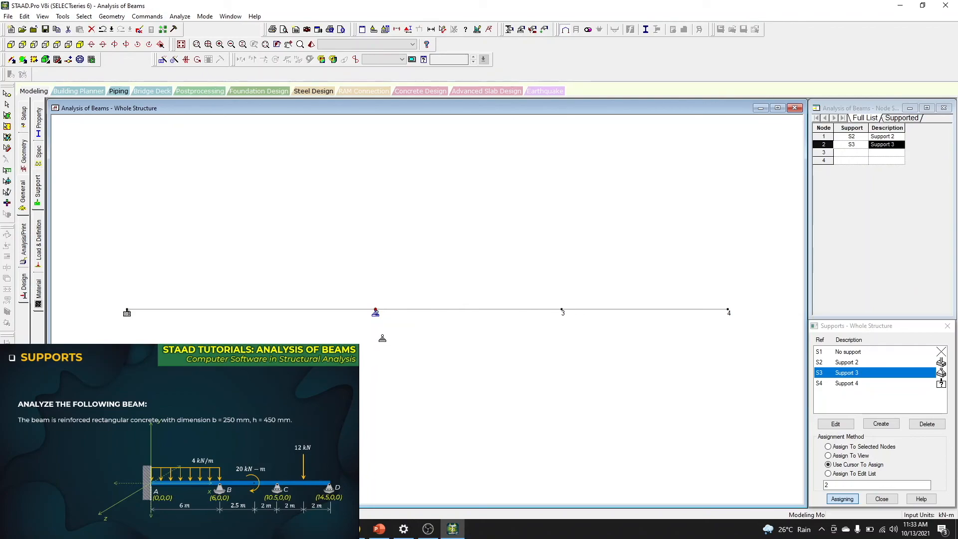
pyautogui.click(851, 383)
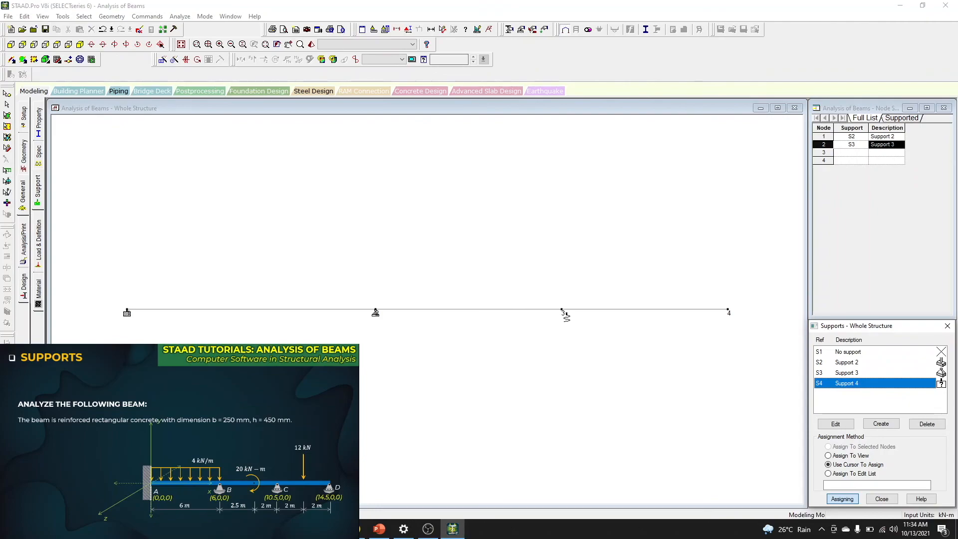
pyautogui.click(562, 311)
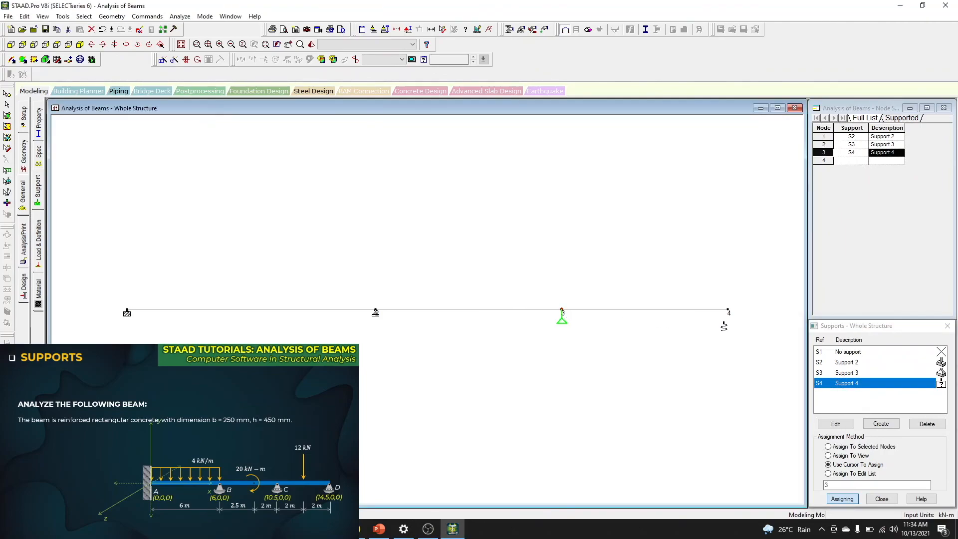
pyautogui.click(728, 312)
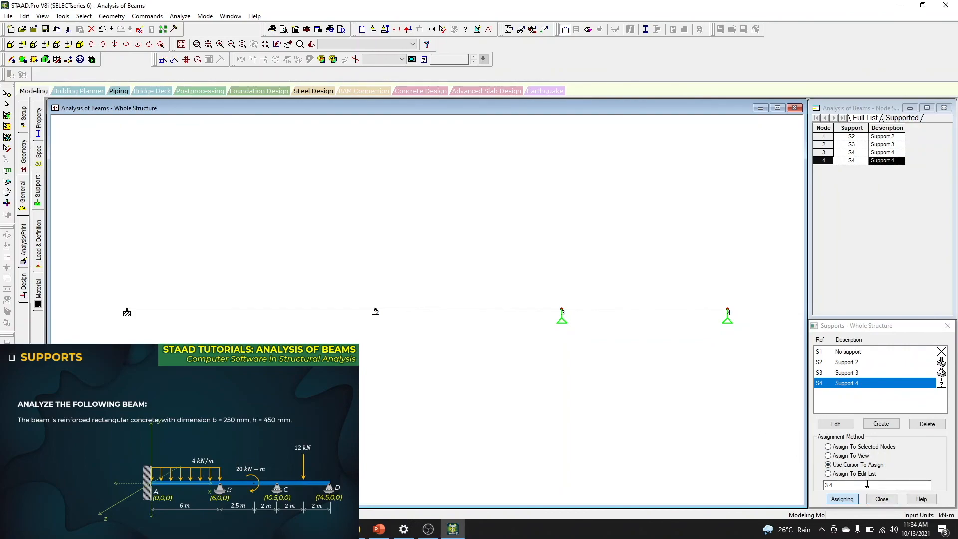
pyautogui.click(880, 499)
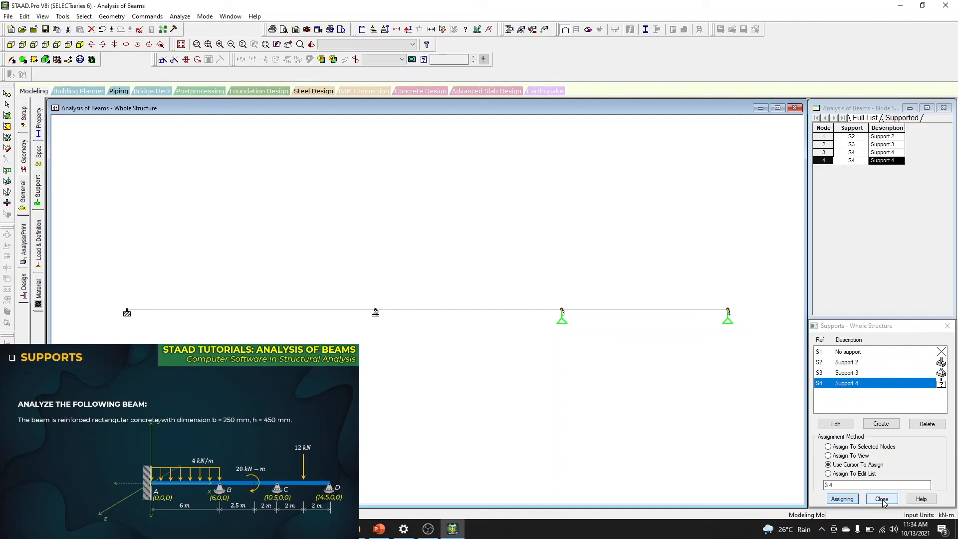